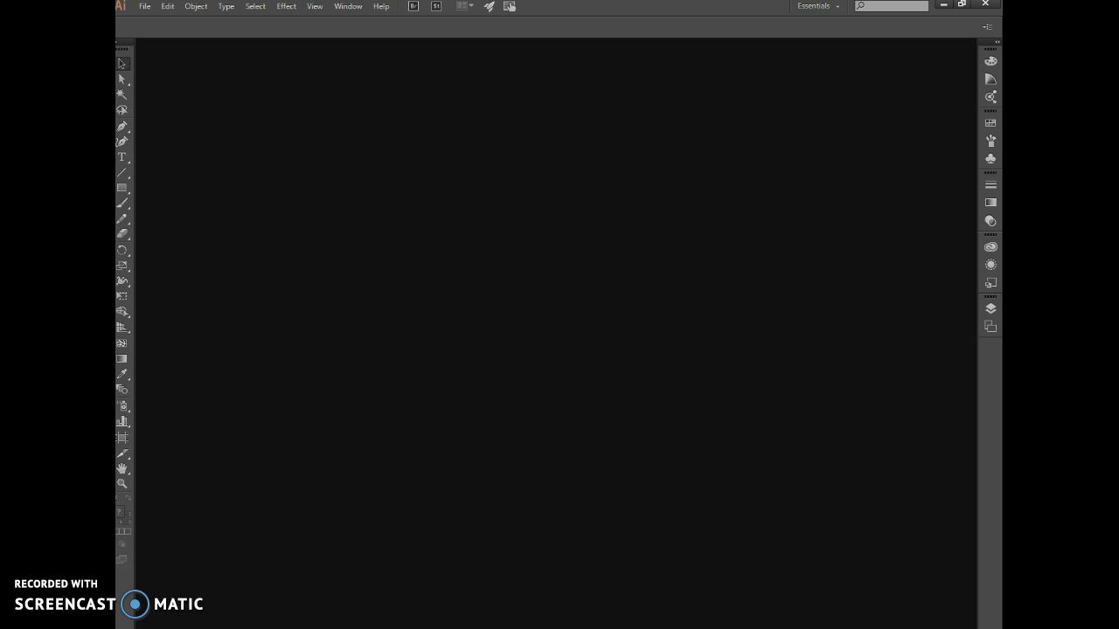
# Step: Start a new document named for the test bus, keeping the Basic RGB profile and RGB colour mode
pyautogui.click(143, 7)
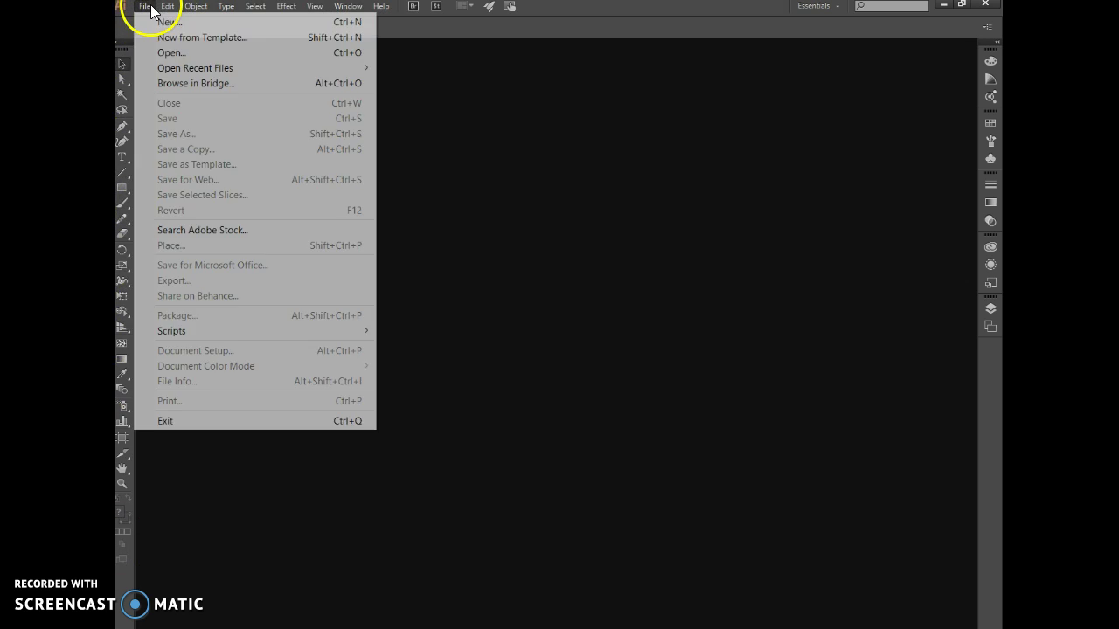
pyautogui.click(151, 24)
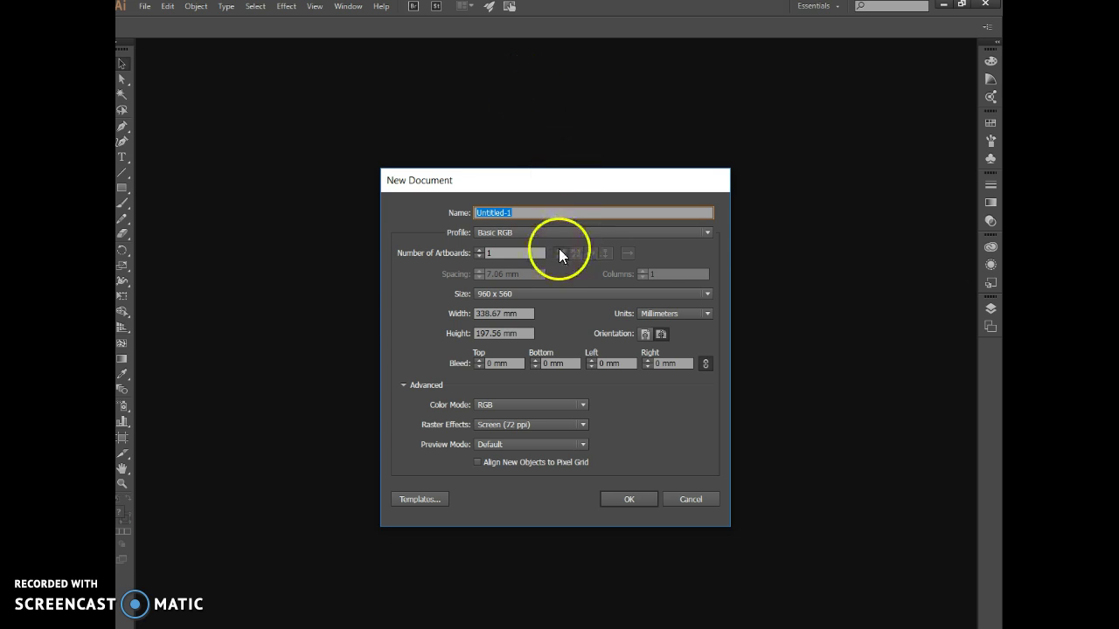
pyautogui.write('Mr Pla')
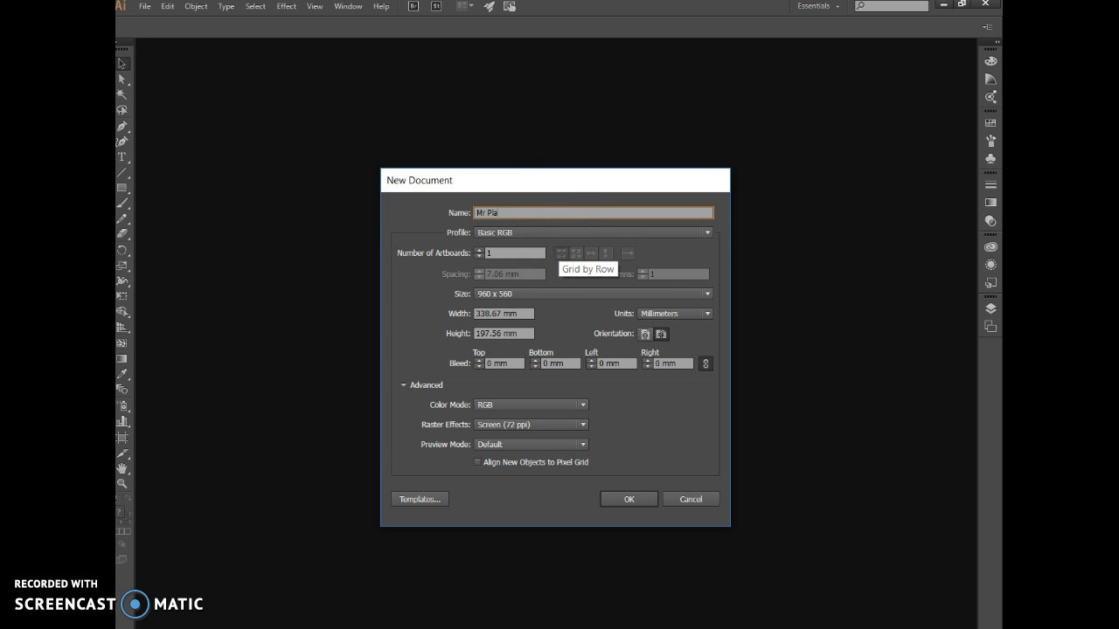
pyautogui.write('yford Test bus')
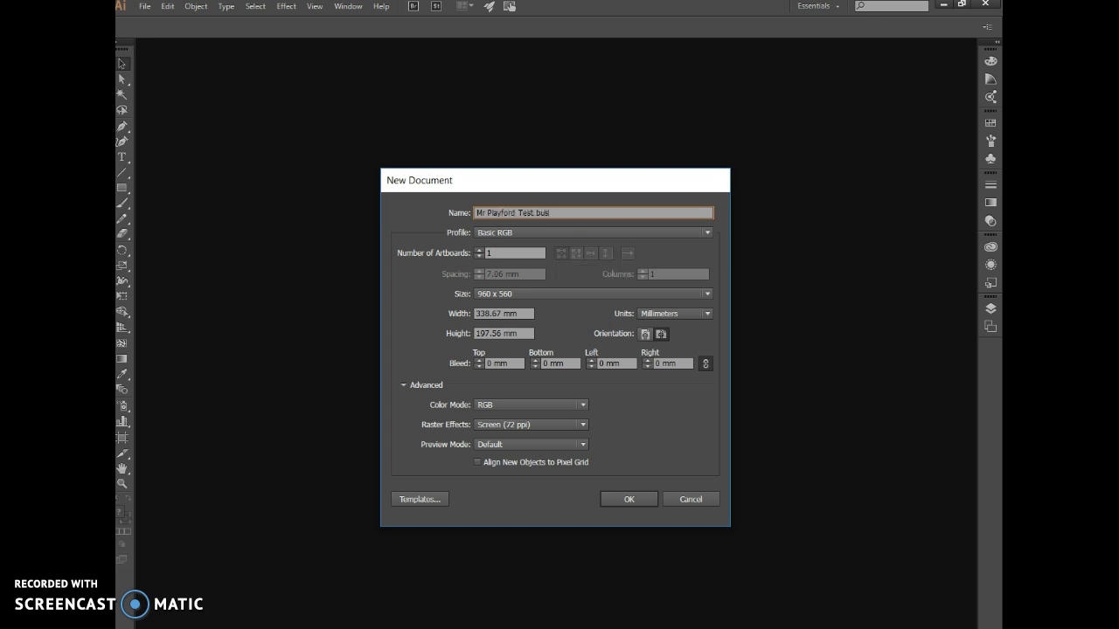
pyautogui.click(518, 235)
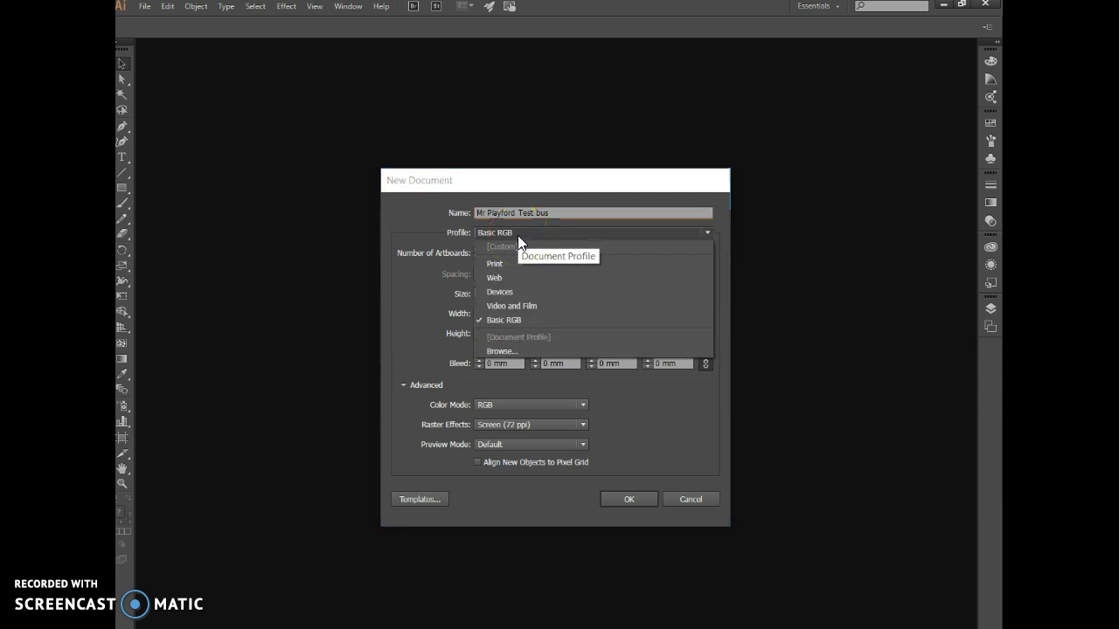
pyautogui.click(498, 316)
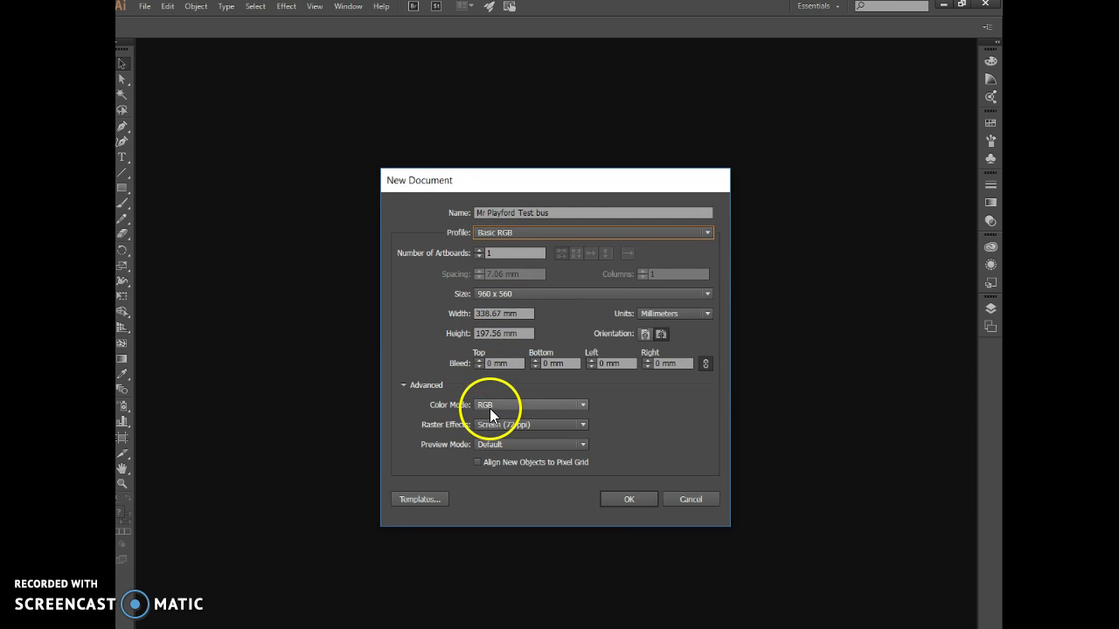
pyautogui.click(403, 386)
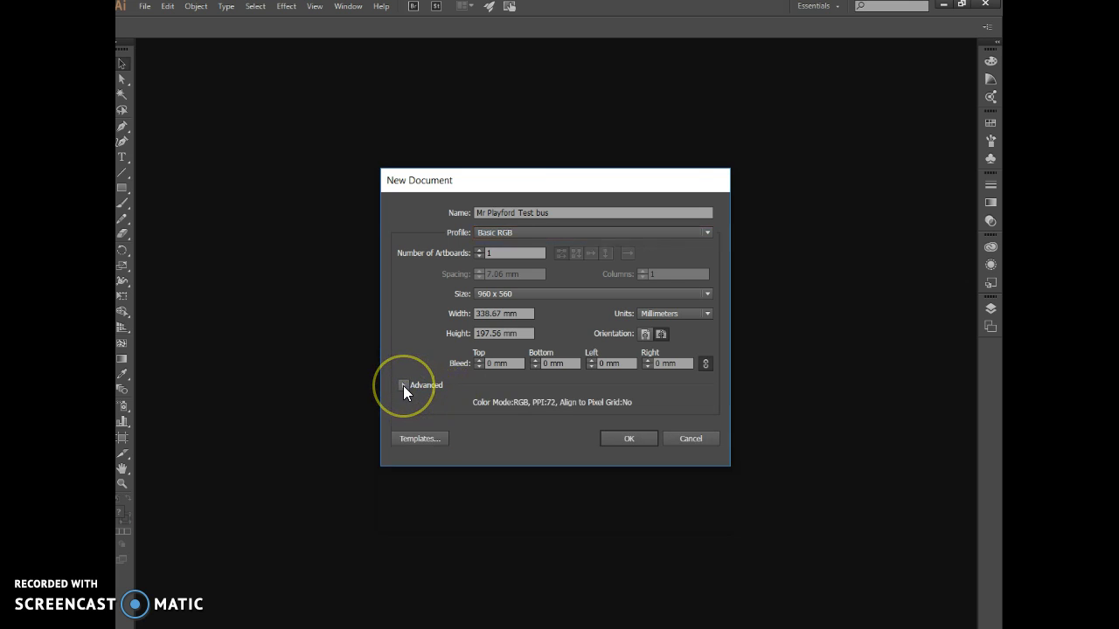
pyautogui.click(403, 385)
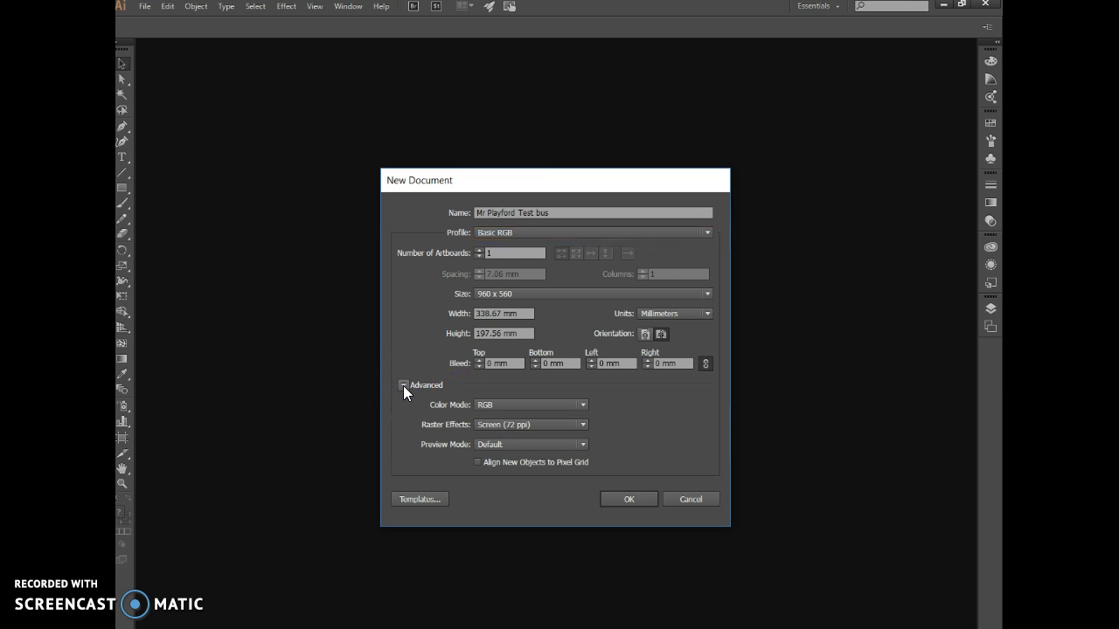
pyautogui.click(493, 406)
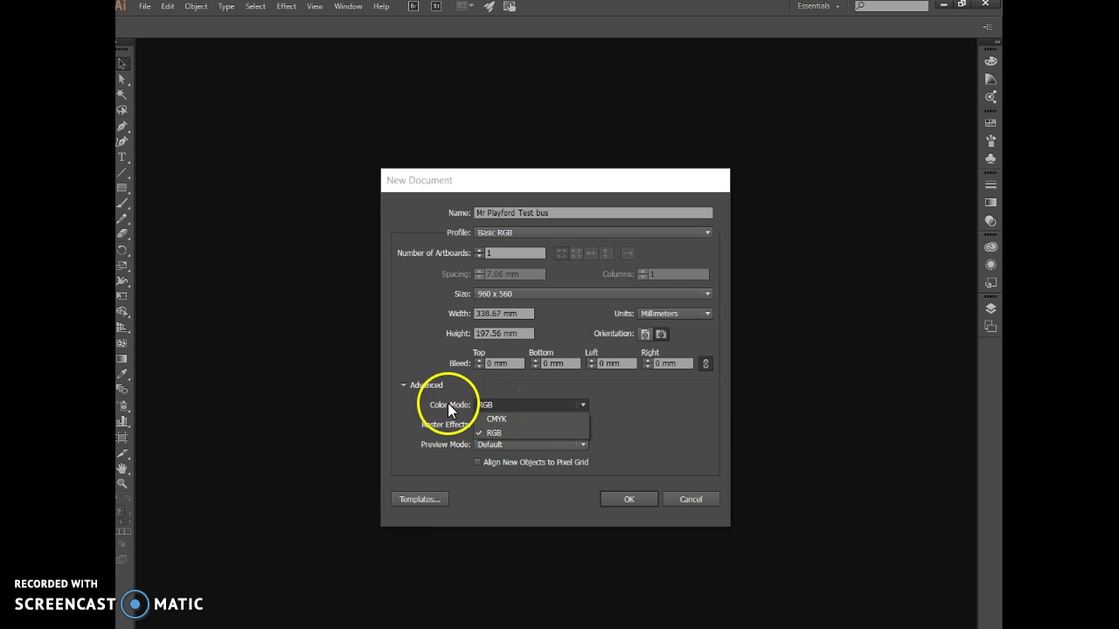
pyautogui.click(428, 363)
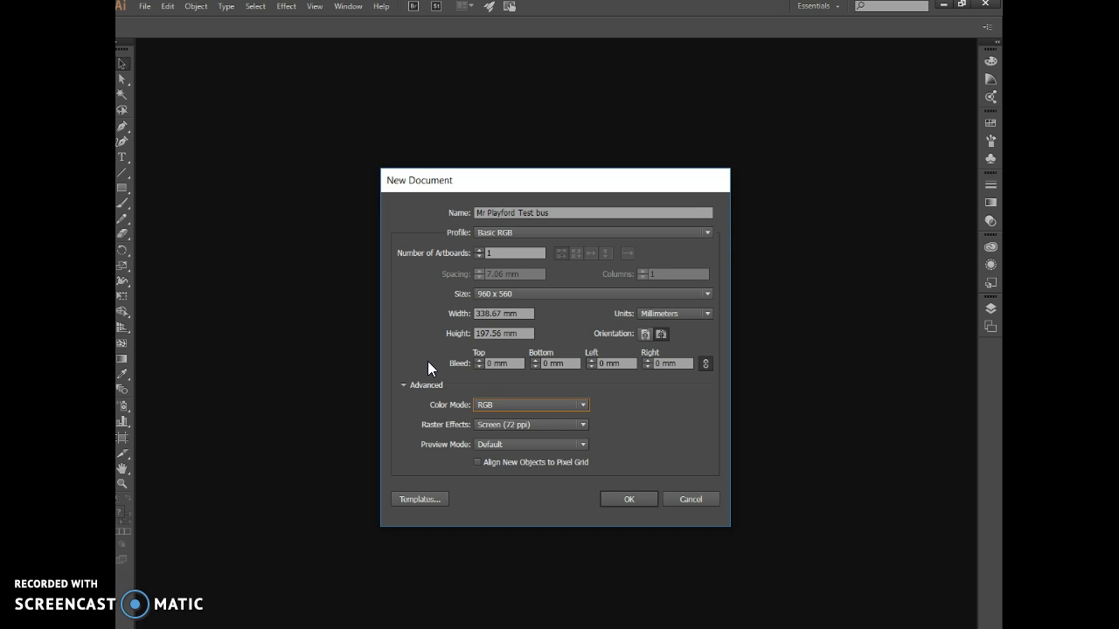
# Step: Create the document with a landscape artboard, width 287 mm and height 210 mm
pyautogui.click(660, 335)
pyautogui.click(659, 335)
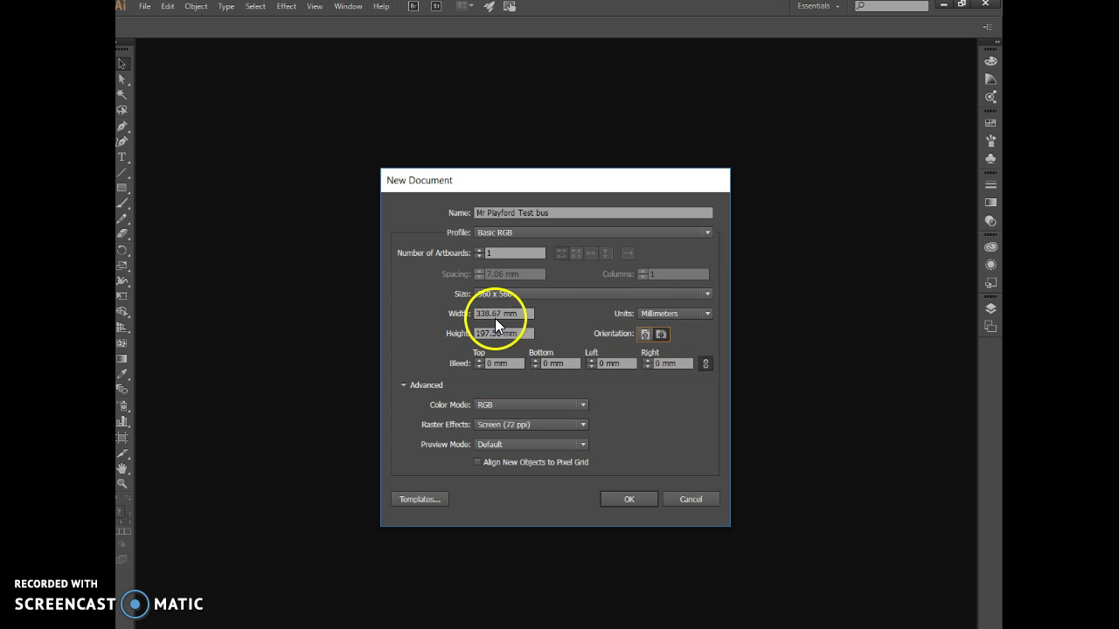
pyautogui.click(523, 312)
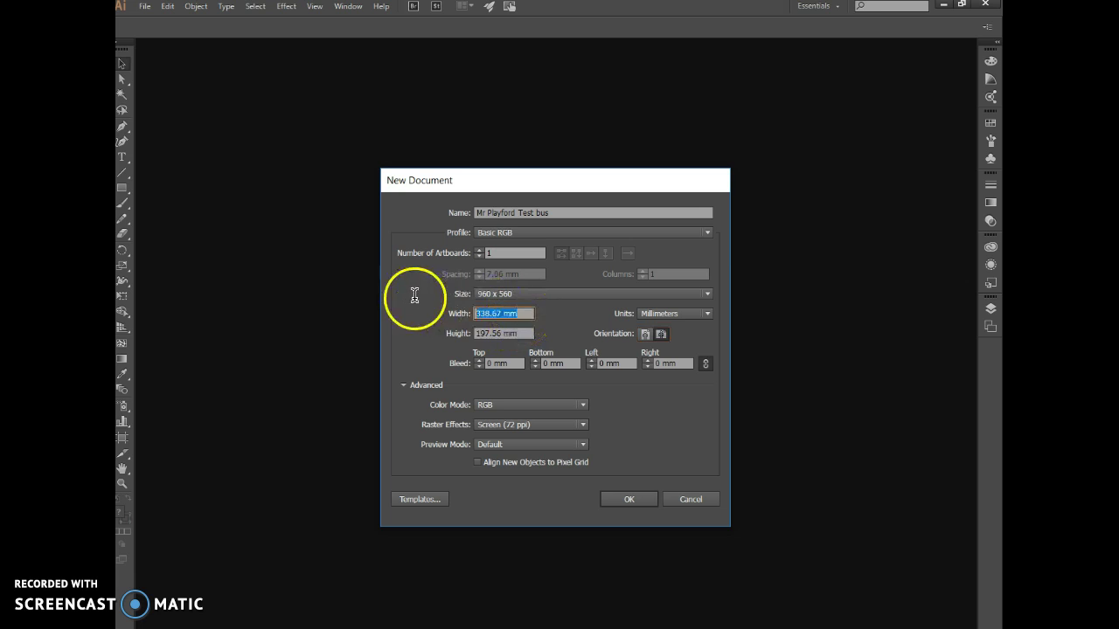
pyautogui.write('289')
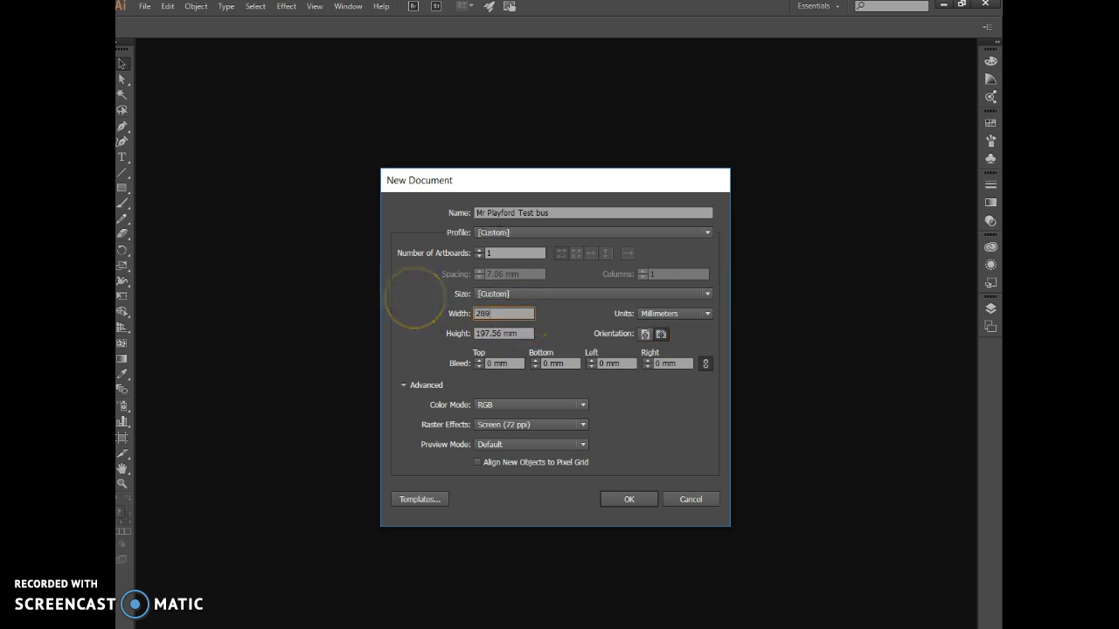
pyautogui.press('BackSpace')
pyautogui.write('7mm')
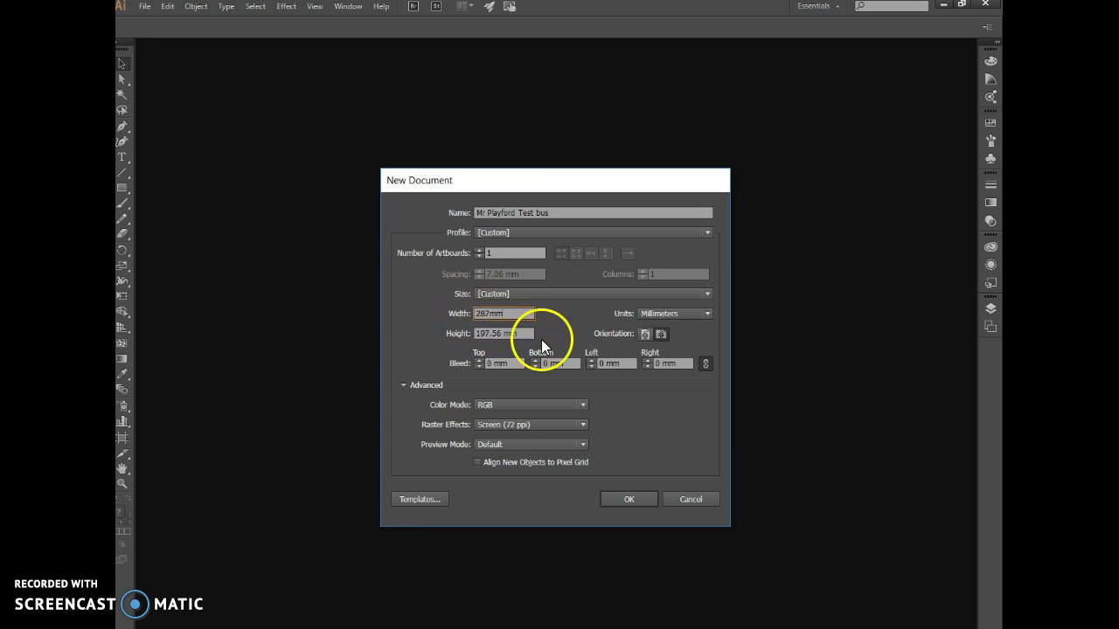
pyautogui.press('Tab')
pyautogui.write('210')
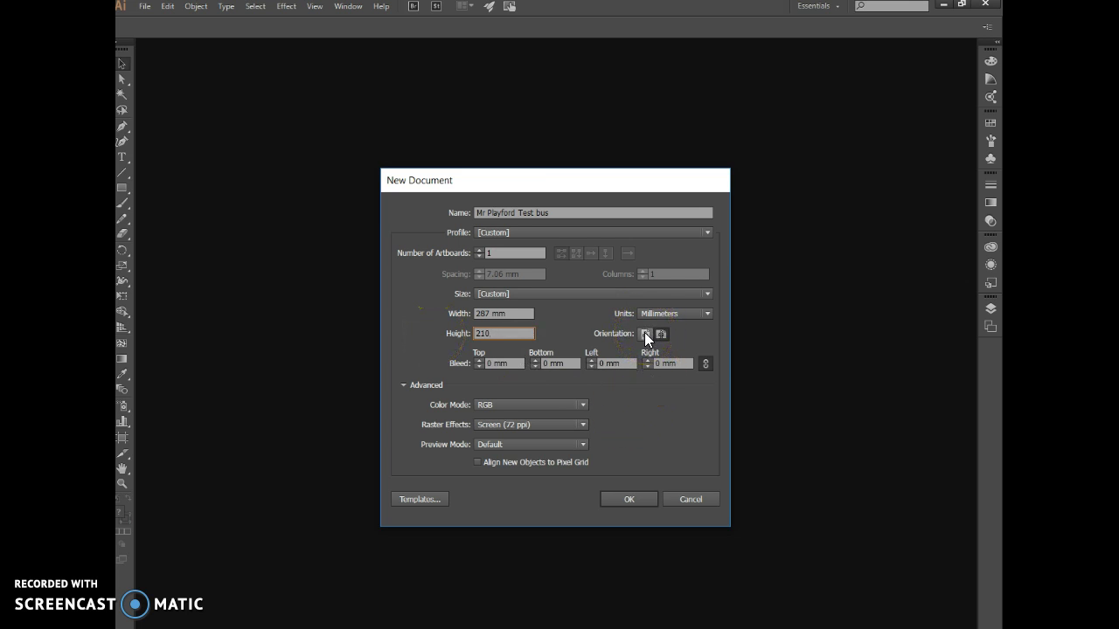
pyautogui.click(513, 329)
pyautogui.write('mm')
pyautogui.click(610, 495)
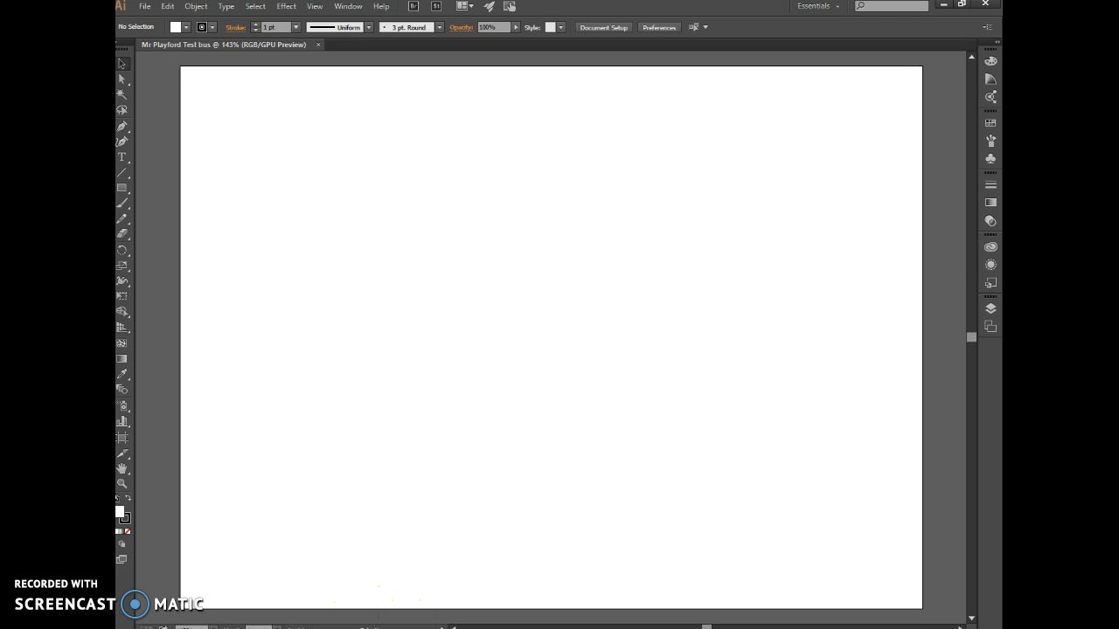
# Step: In Chrome, copy the first black London bus silhouette image from the silhouette london bus results
pyautogui.hotkey('alt', 'Tab')
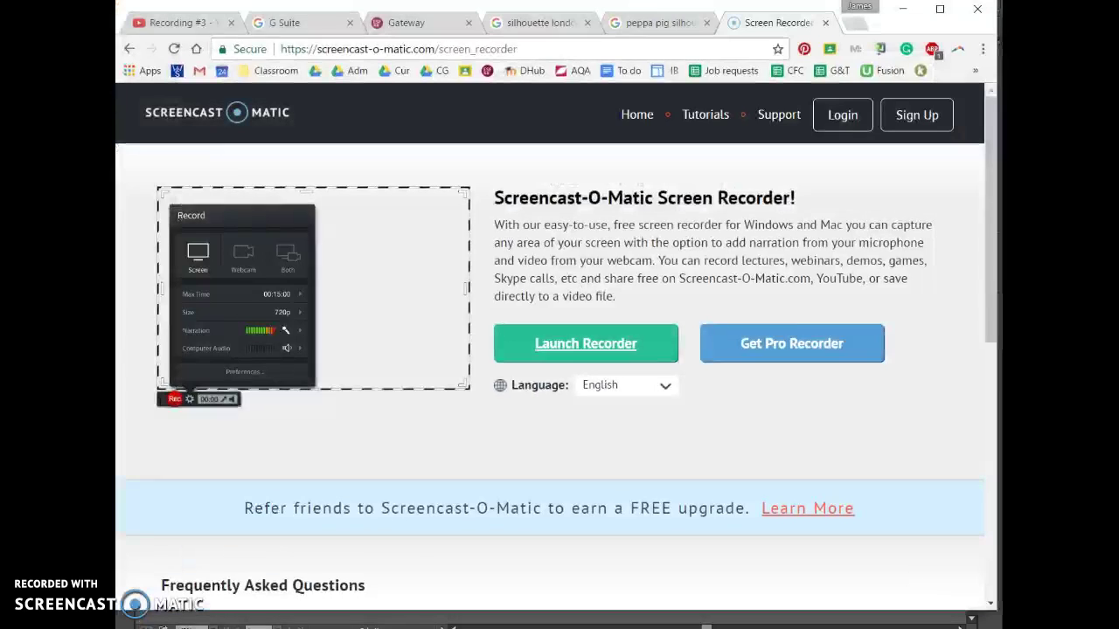
pyautogui.click(551, 28)
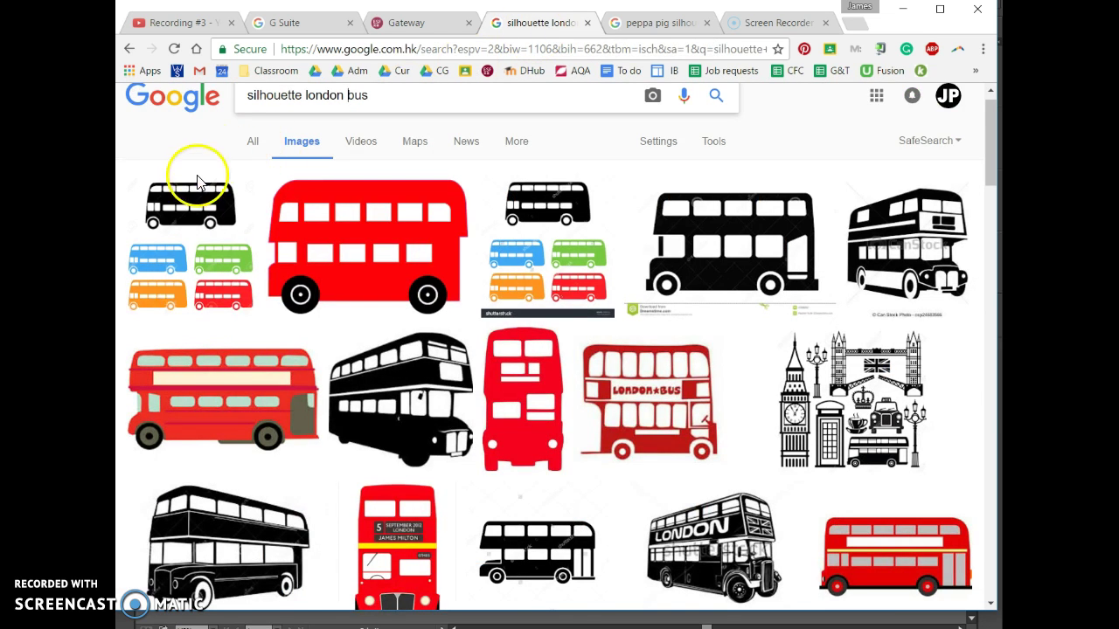
pyautogui.click(191, 213)
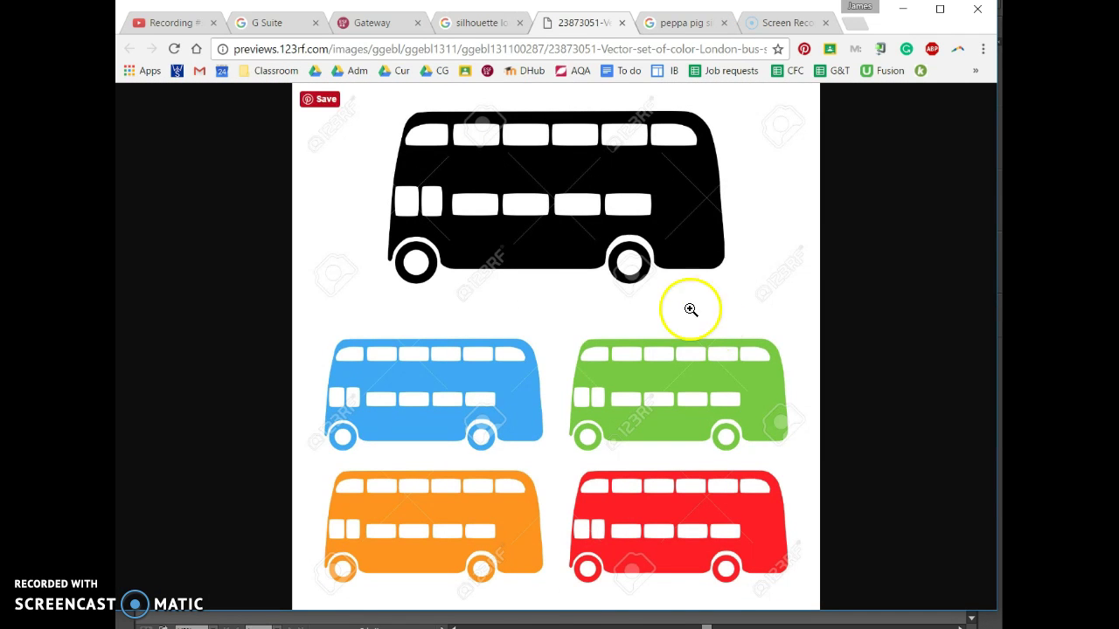
pyautogui.rightClick(616, 257)
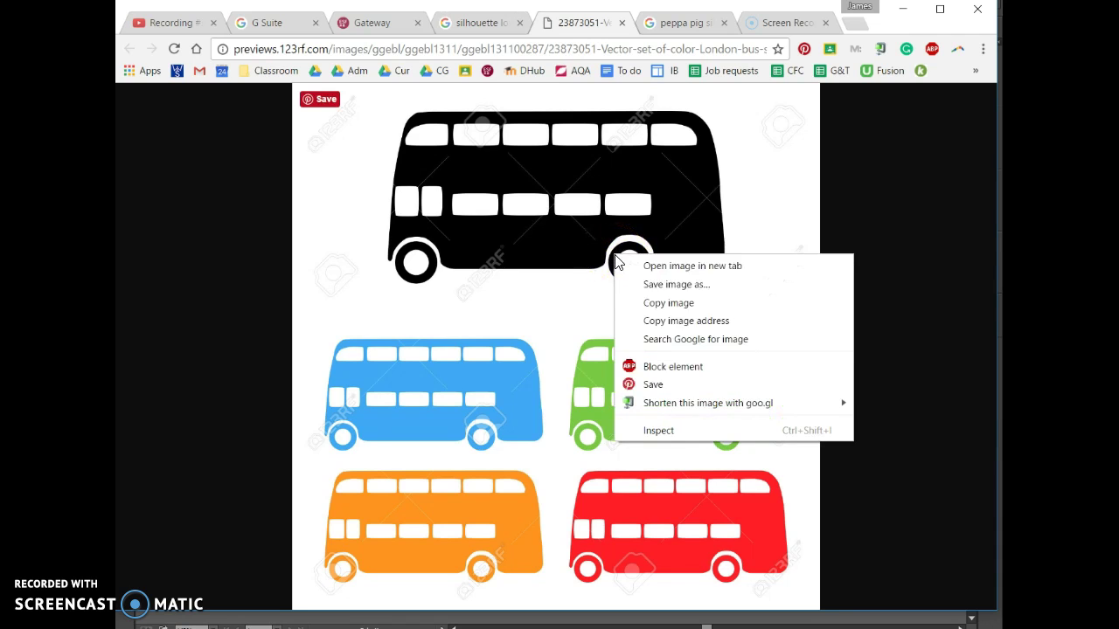
pyautogui.click(682, 302)
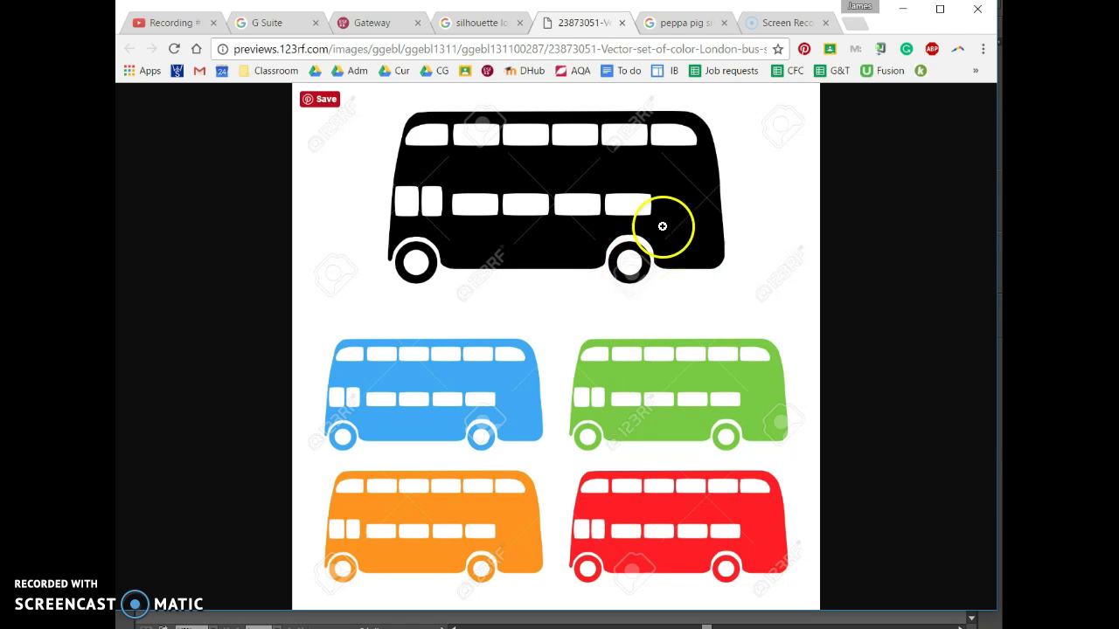
# Step: Paste the copied bus silhouette image into the Illustrator test bus document
pyautogui.click(905, 13)
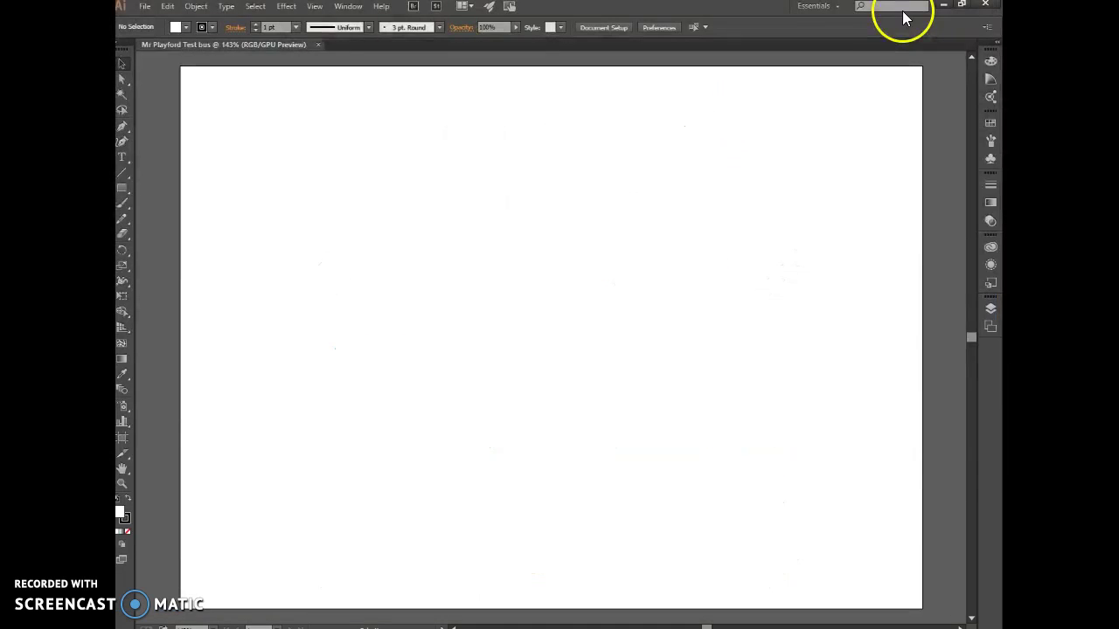
pyautogui.rightClick(420, 261)
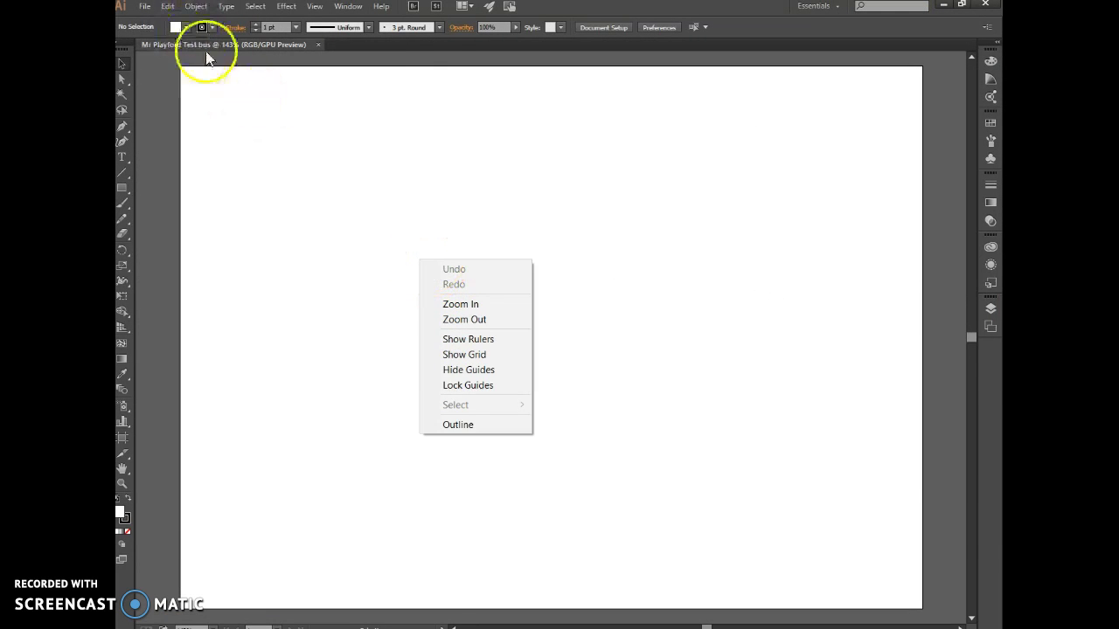
pyautogui.click(167, 7)
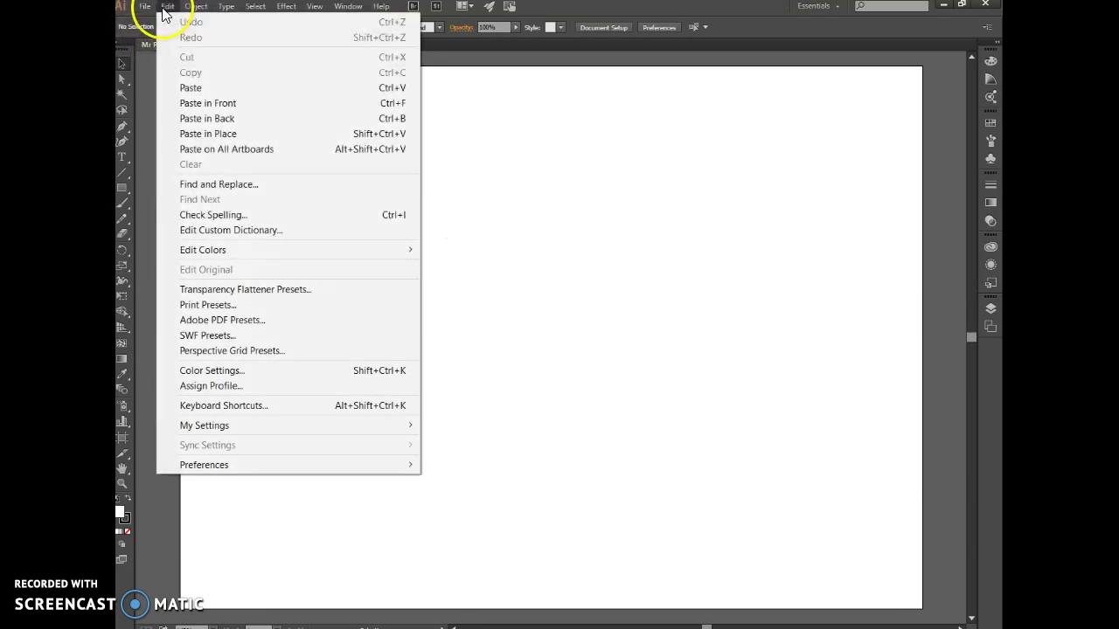
pyautogui.click(187, 87)
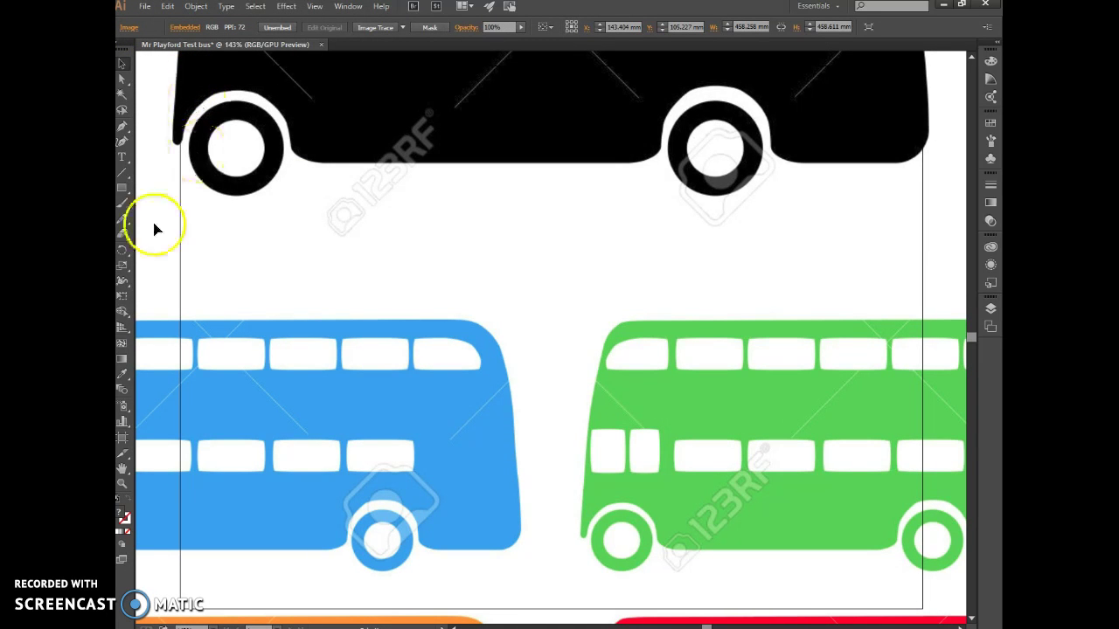
# Step: Zoom out with the Zoom tool until the whole page is visible
pyautogui.click(125, 484)
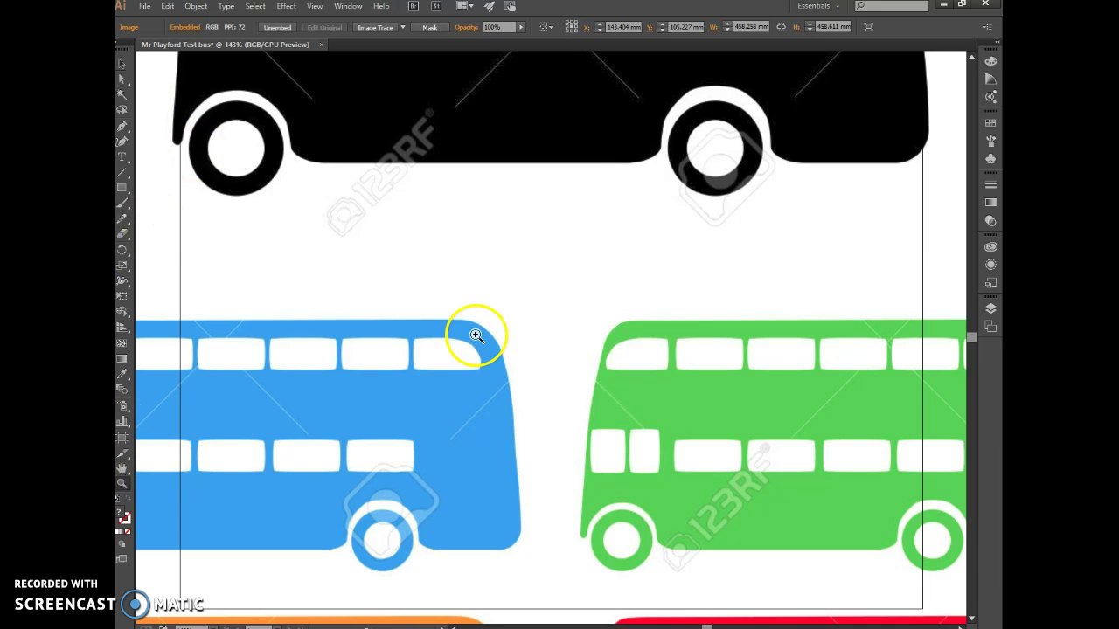
pyautogui.keyDown('alt'); pyautogui.click(543, 268); pyautogui.keyUp('alt')
pyautogui.keyDown('alt'); pyautogui.click(543, 267); pyautogui.keyUp('alt')
# Step: Image Trace the bus picture into black vector art and expand it into editable paths
pyautogui.keyDown('alt'); pyautogui.click(547, 301); pyautogui.keyUp('alt')
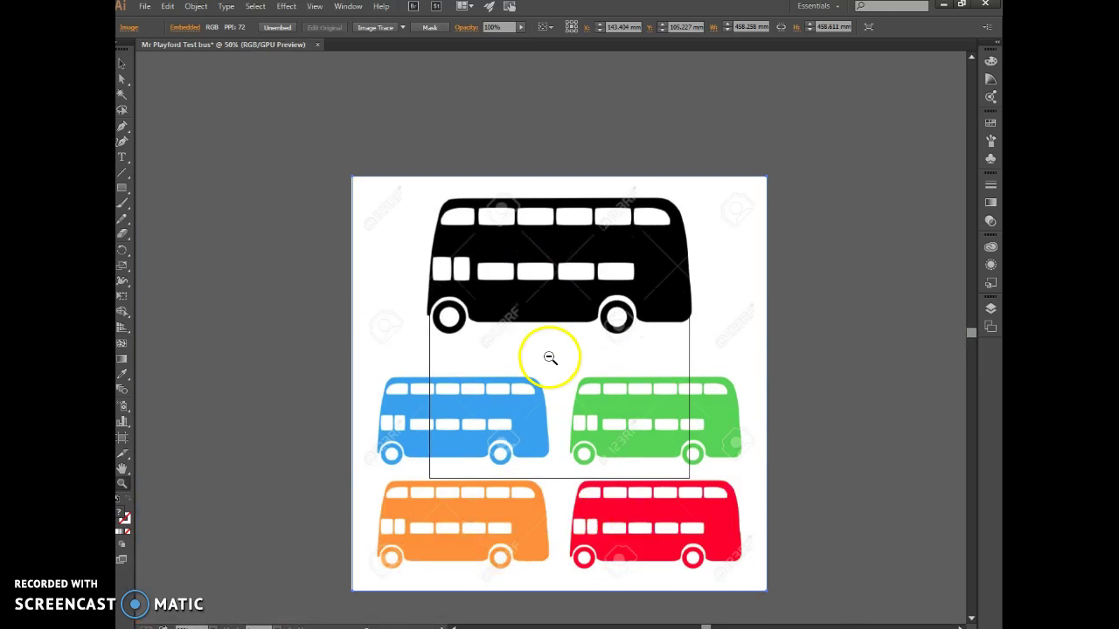
pyautogui.click(381, 28)
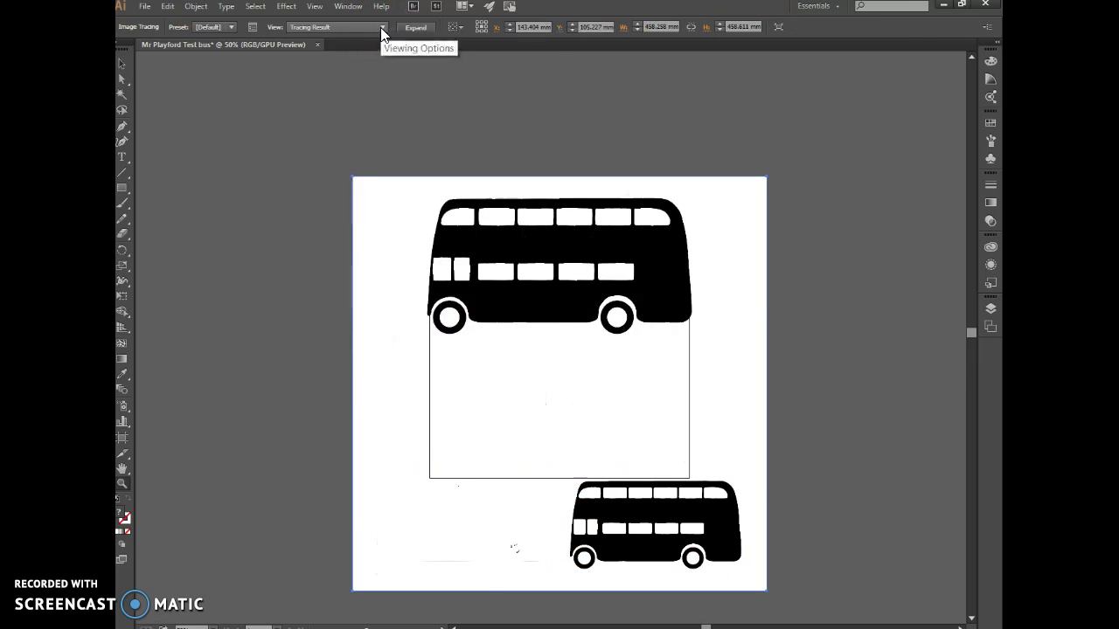
pyautogui.click(413, 28)
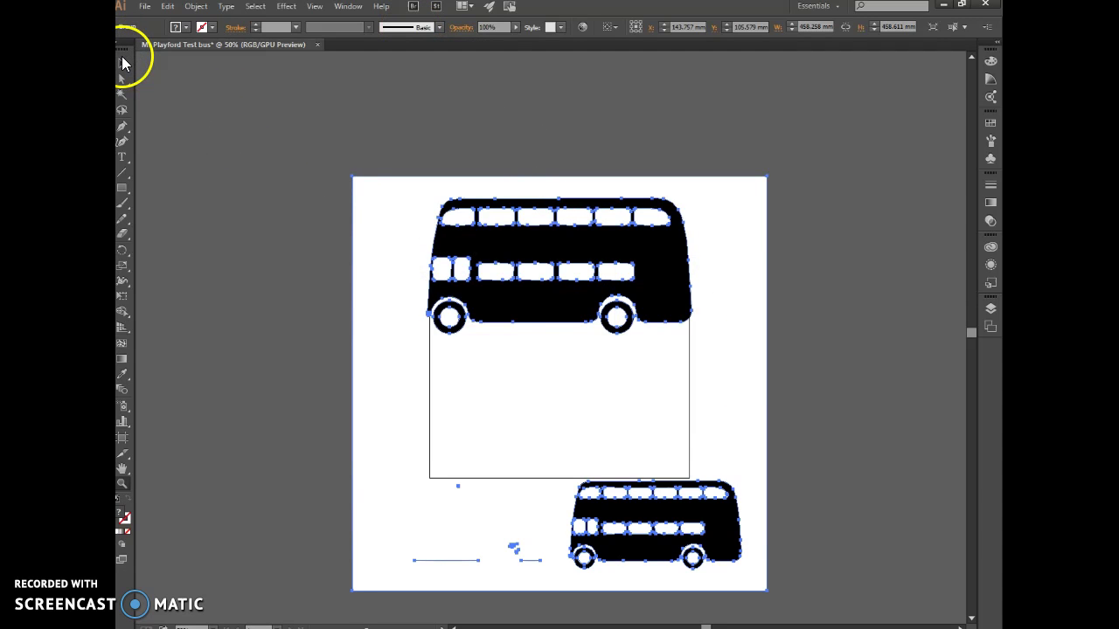
pyautogui.click(313, 230)
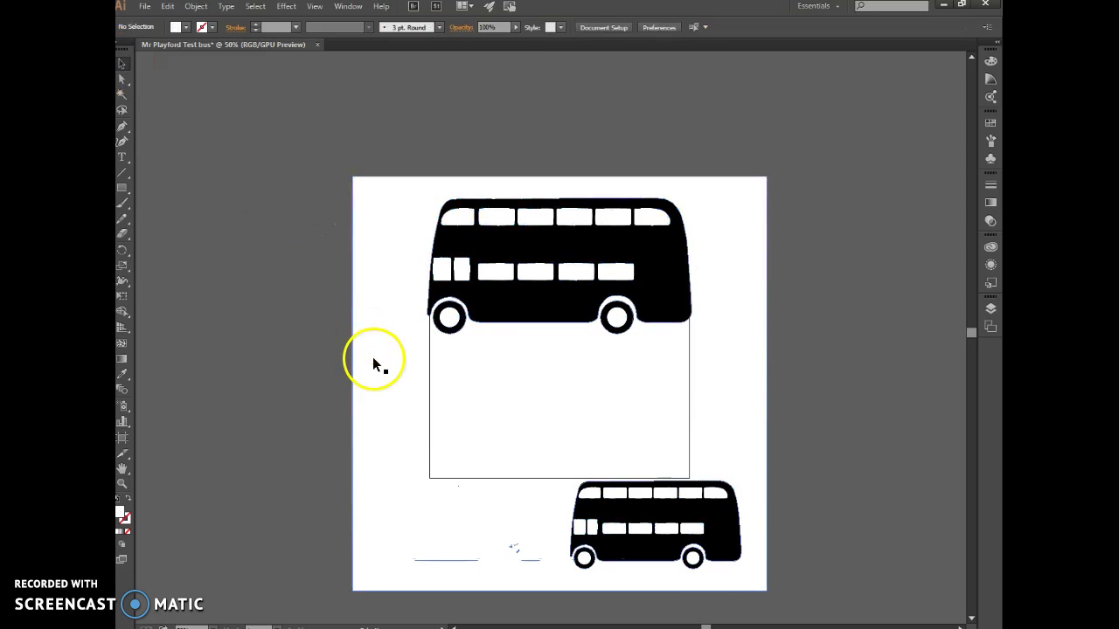
pyautogui.moveTo(374, 367)
pyautogui.mouseDown()
pyautogui.moveTo(532, 432)
pyautogui.moveTo(375, 358)
pyautogui.mouseUp()
# Step: Inside the traced group, delete the background shape and the small bus's body
pyautogui.click(812, 430)
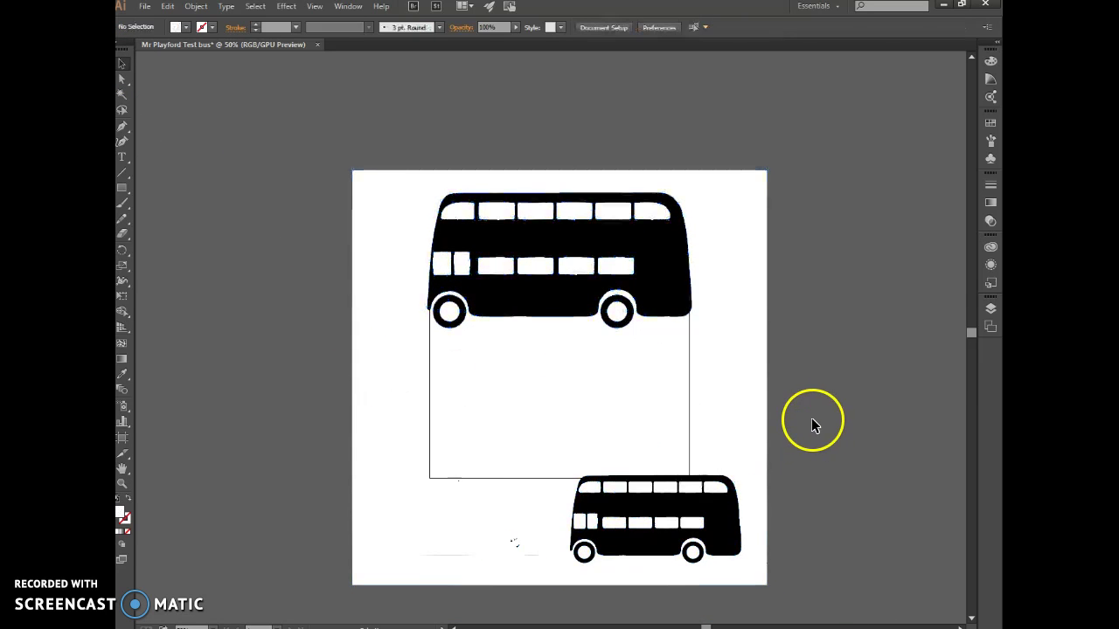
pyautogui.click(755, 474)
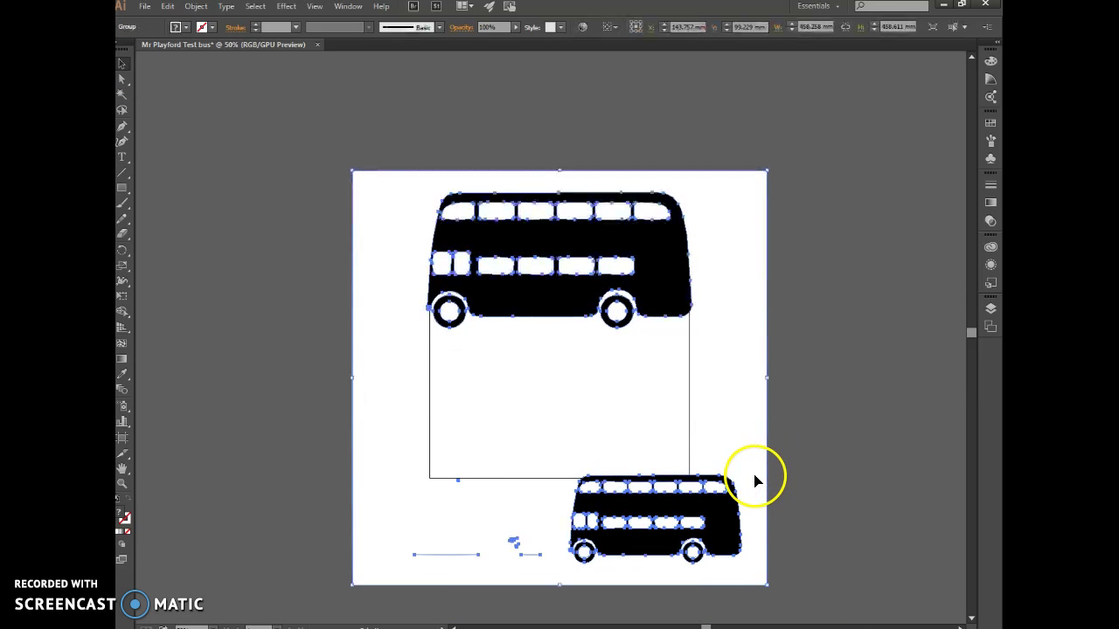
pyautogui.doubleClick(754, 477)
pyautogui.click(727, 551)
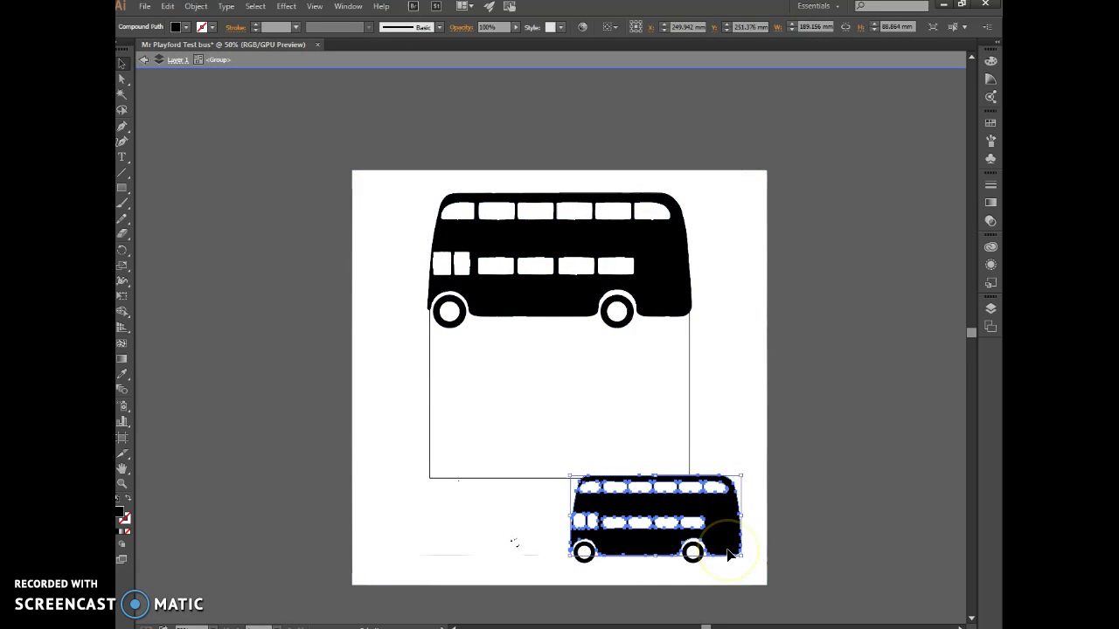
pyautogui.hotkey('ctrl', 'shift', 'a')
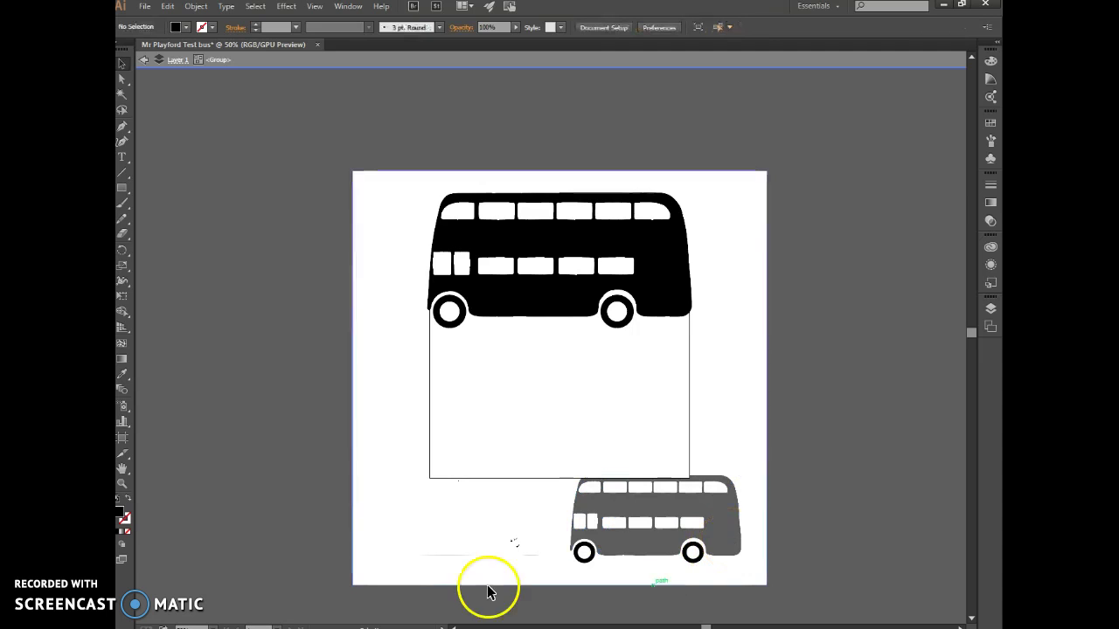
pyautogui.click(515, 542)
pyautogui.press('Delete')
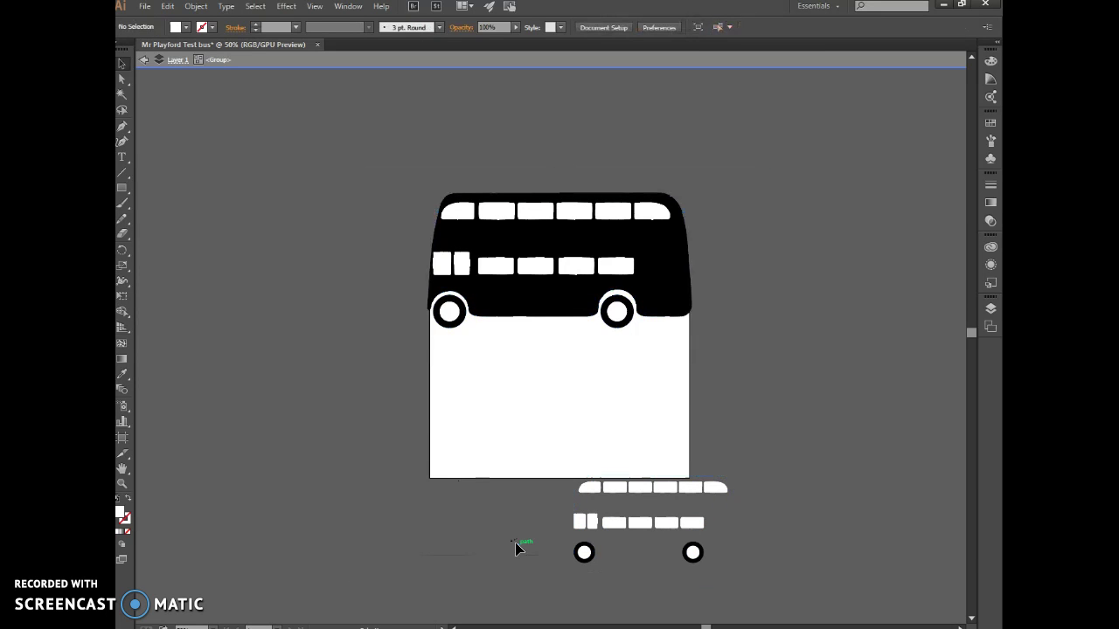
# Step: Delete the small bus's windows and wheels and all stray marks below the page
pyautogui.moveTo(566, 463); pyautogui.dragTo(821, 584)
pyautogui.press('Delete')
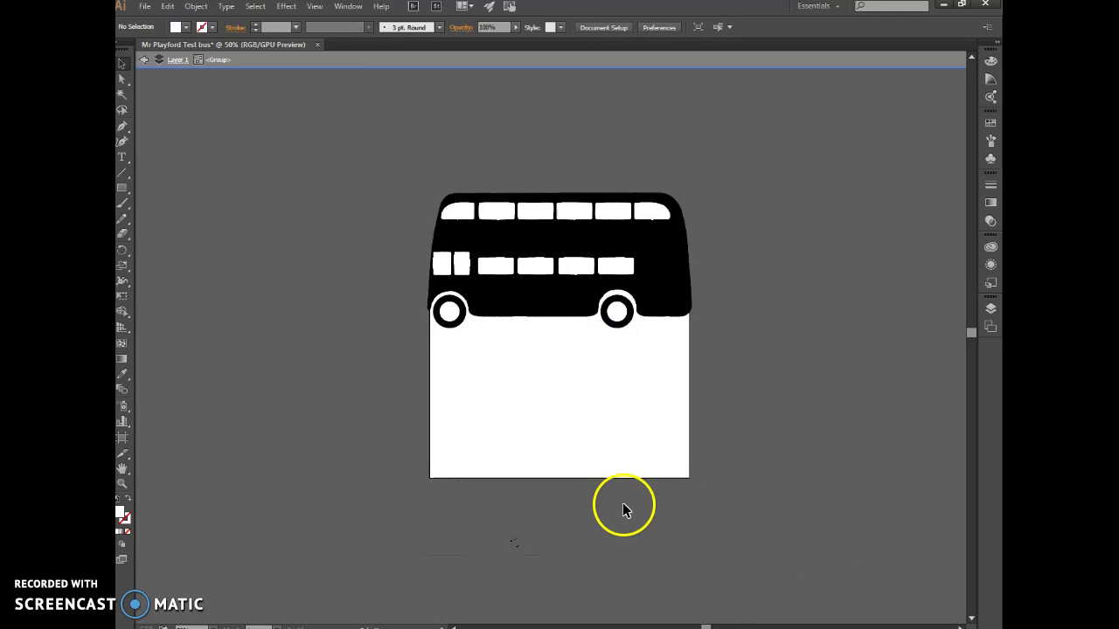
pyautogui.moveTo(401, 486); pyautogui.dragTo(750, 589)
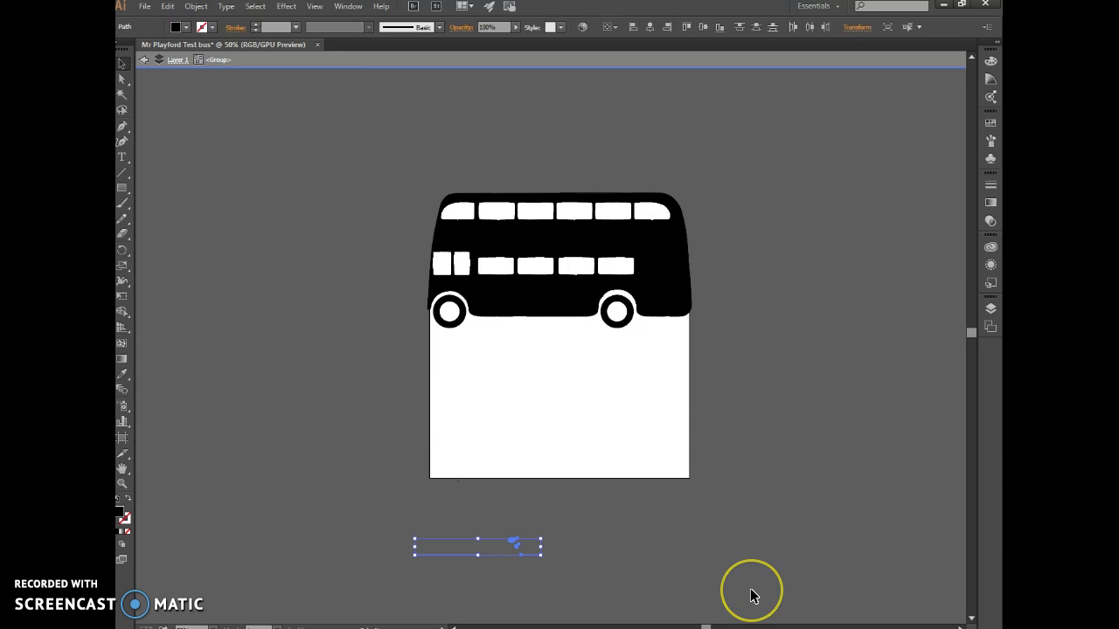
pyautogui.press('Delete')
pyautogui.rightClick(382, 370)
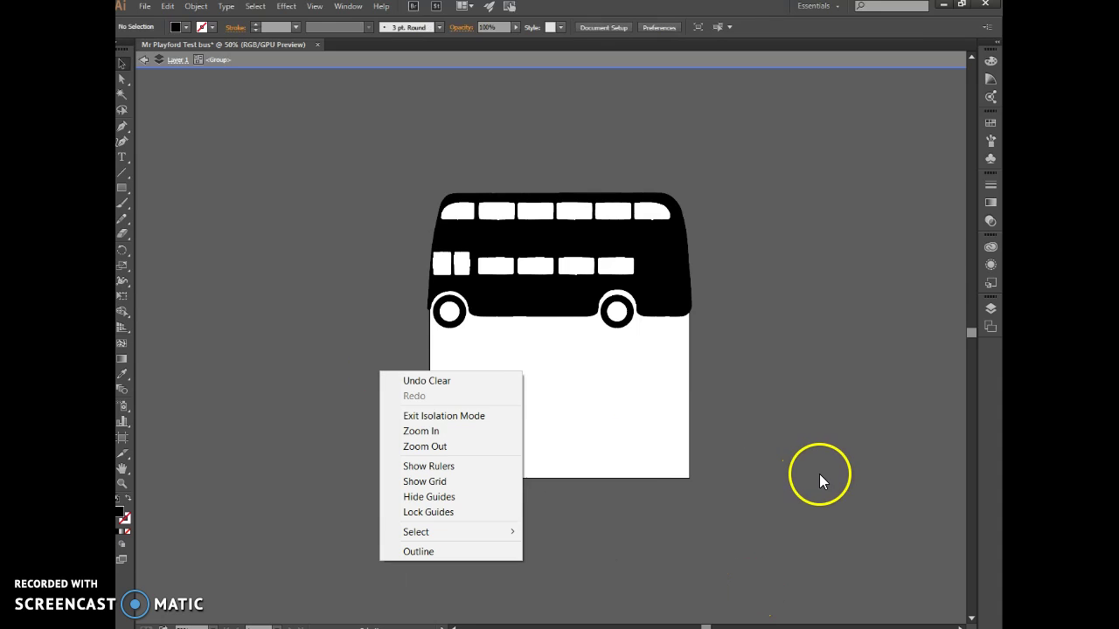
pyautogui.click(534, 396)
pyautogui.moveTo(376, 346); pyautogui.dragTo(770, 570)
pyautogui.press('Delete')
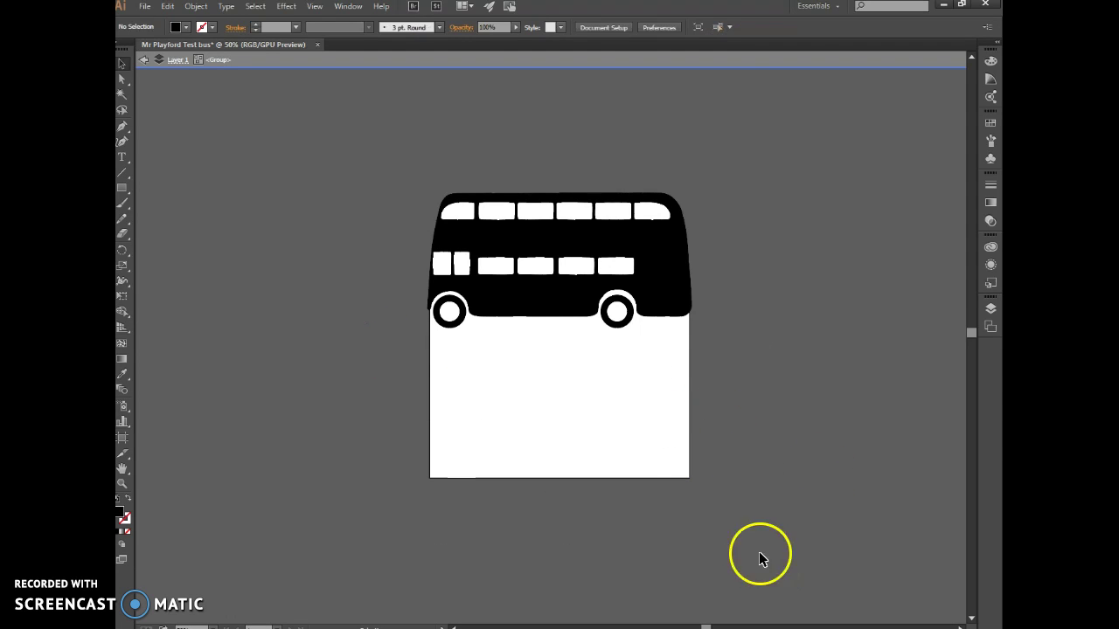
# Step: Nudge the whole traced bus down seven steps into the white rectangle
pyautogui.moveTo(407, 175); pyautogui.dragTo(792, 372)
pyautogui.press('Down')
pyautogui.press('Down')
pyautogui.press('Down')
pyautogui.press('Down')
pyautogui.press('Down')
pyautogui.press('Down')
pyautogui.press('Down')
pyautogui.press('Down')
pyautogui.press('Down')
pyautogui.press('Down')
pyautogui.press('Down')
pyautogui.press('Down')
pyautogui.press('Down')
pyautogui.press('Down')
pyautogui.press('Down')
pyautogui.press('Down')
pyautogui.press('Down')
pyautogui.press('Down')
pyautogui.press('Down')
pyautogui.press('Down')
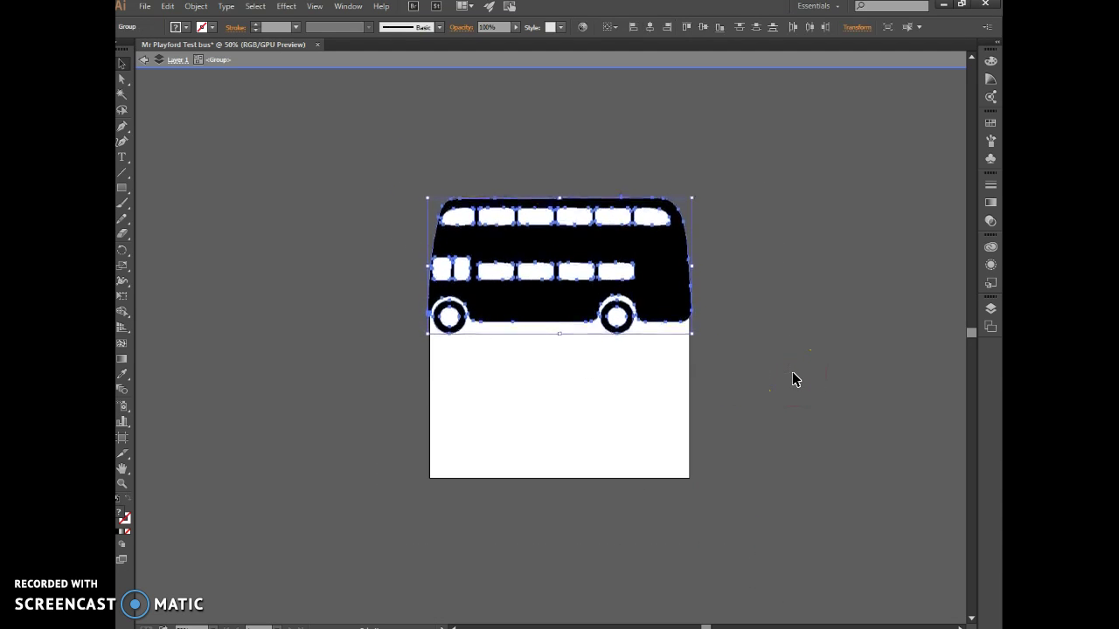
pyautogui.press('Down')
pyautogui.press('Down')
pyautogui.press('Down')
pyautogui.press('Down')
pyautogui.press('Down')
pyautogui.press('Down')
pyautogui.press('Down')
pyautogui.press('Down')
pyautogui.press('Down')
pyautogui.press('Down')
pyautogui.press('Down')
pyautogui.press('Down')
pyautogui.press('Down')
pyautogui.press('Down')
pyautogui.press('Down')
pyautogui.press('Down')
pyautogui.press('Down')
pyautogui.press('Down')
pyautogui.press('Down')
pyautogui.press('Down')
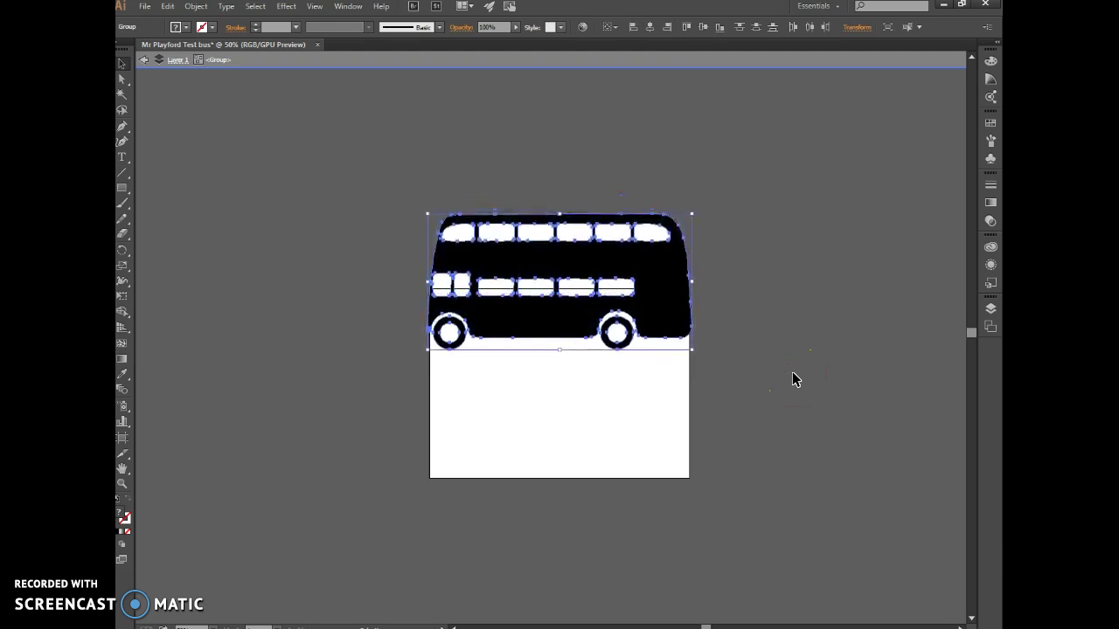
pyautogui.press('Down')
pyautogui.press('Down')
pyautogui.press('Down')
pyautogui.press('Down')
pyautogui.press('Down')
pyautogui.press('Down')
pyautogui.press('Down')
pyautogui.press('Down')
pyautogui.press('Down')
pyautogui.press('Down')
pyautogui.press('Down')
pyautogui.press('Down')
pyautogui.press('Down')
pyautogui.press('Down')
pyautogui.press('Down')
pyautogui.press('Down')
pyautogui.press('Down')
pyautogui.press('Down')
pyautogui.press('Down')
pyautogui.press('Down')
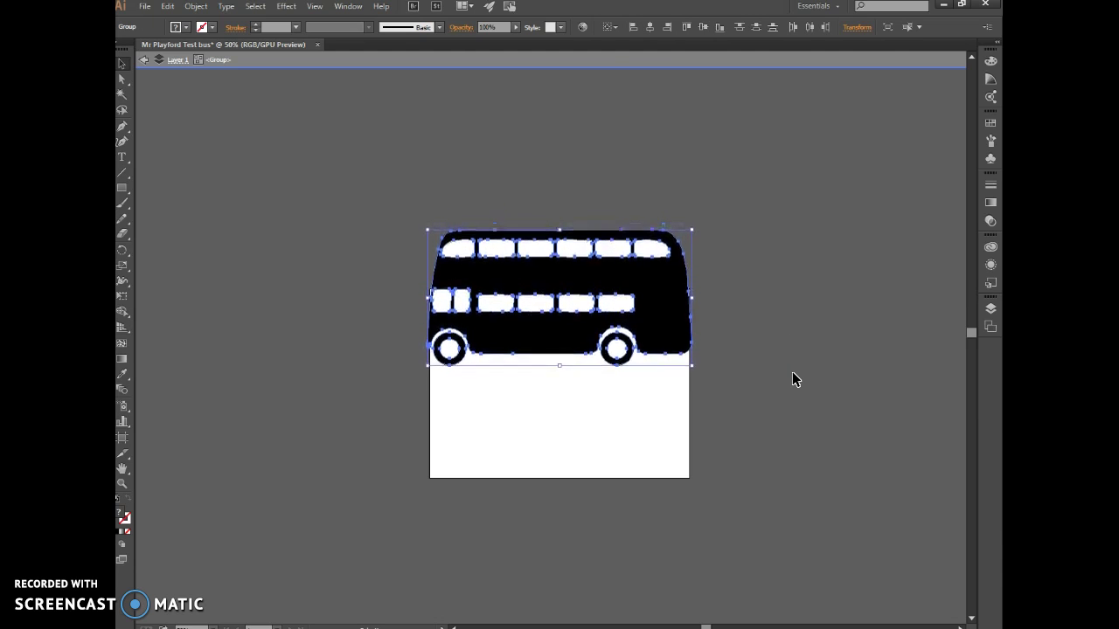
pyautogui.press('Down')
pyautogui.press('Down')
pyautogui.press('Down')
pyautogui.press('Down')
pyautogui.press('Down')
pyautogui.press('Down')
pyautogui.press('Down')
pyautogui.press('Down')
pyautogui.press('Down')
pyautogui.press('Down')
pyautogui.press('Down')
pyautogui.press('Down')
pyautogui.press('Down')
pyautogui.press('Down')
pyautogui.press('Down')
pyautogui.press('Down')
pyautogui.press('Down')
pyautogui.press('Down')
pyautogui.press('Down')
pyautogui.press('Down')
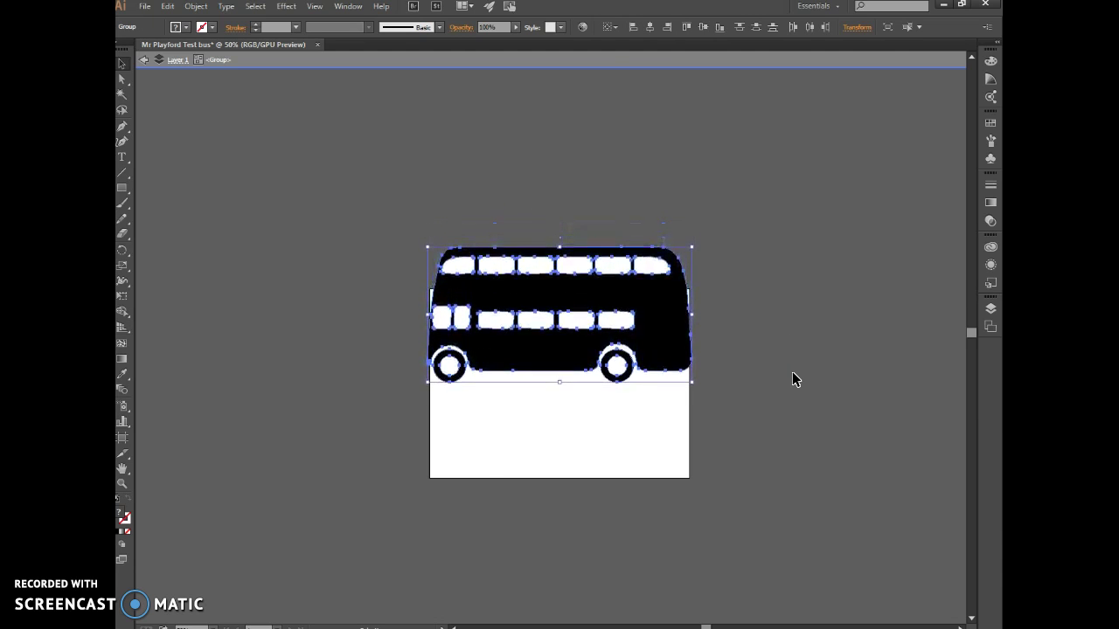
pyautogui.press('Down')
pyautogui.press('Down')
pyautogui.press('Down')
pyautogui.press('Down')
pyautogui.press('Down')
pyautogui.press('Down')
pyautogui.press('Down')
pyautogui.press('Down')
pyautogui.press('Down')
pyautogui.press('Down')
pyautogui.press('Down')
pyautogui.press('Down')
pyautogui.press('Down')
pyautogui.press('Down')
pyautogui.press('Down')
pyautogui.press('Down')
pyautogui.press('Down')
pyautogui.press('Down')
pyautogui.press('Down')
pyautogui.press('Down')
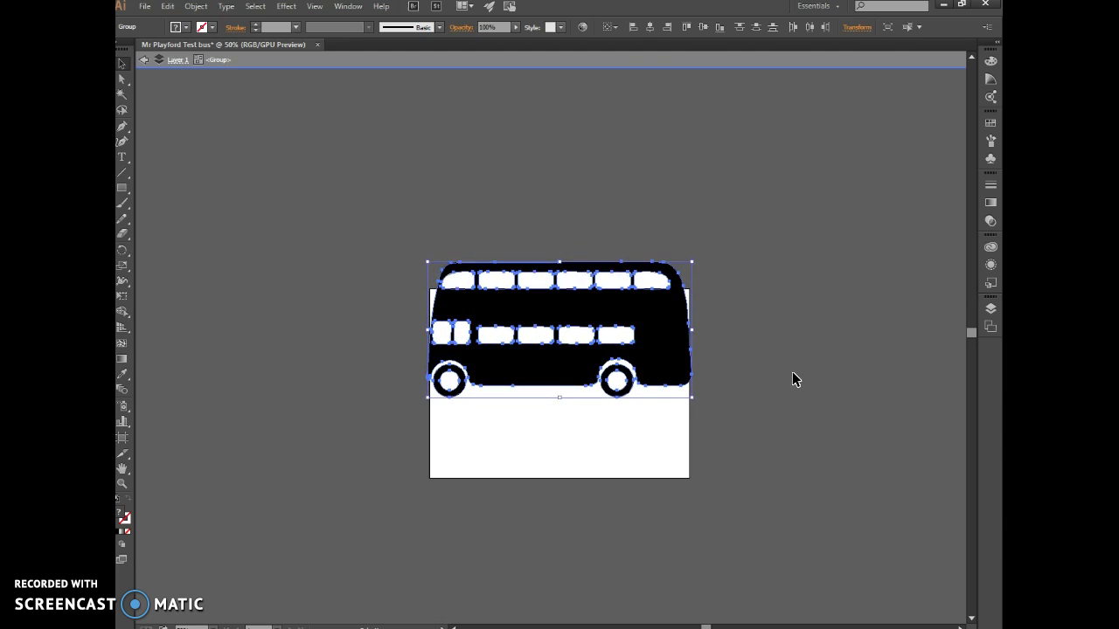
pyautogui.press('Down')
pyautogui.press('Down')
pyautogui.press('Down')
pyautogui.press('Down')
pyautogui.press('Down')
pyautogui.press('Down')
pyautogui.press('Down')
pyautogui.press('Down')
pyautogui.press('Down')
pyautogui.press('Down')
pyautogui.press('Down')
pyautogui.press('Down')
pyautogui.press('Down')
pyautogui.press('Down')
pyautogui.press('Down')
pyautogui.press('Down')
pyautogui.press('Down')
pyautogui.press('Down')
pyautogui.press('Down')
pyautogui.press('Down')
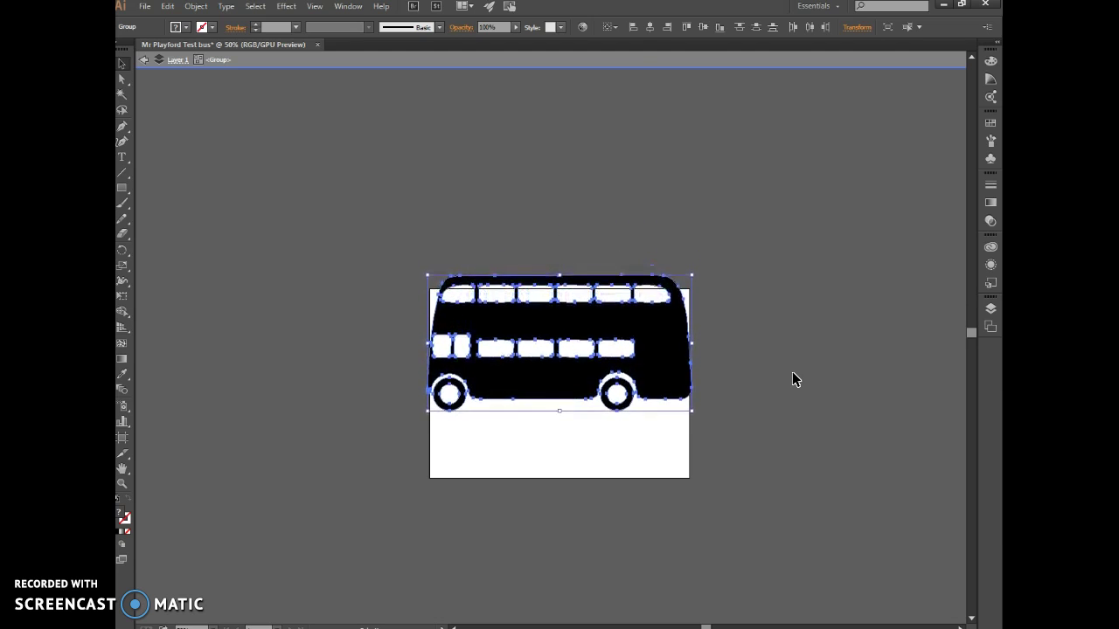
pyautogui.press('Down')
pyautogui.press('Down')
pyautogui.press('Down')
pyautogui.press('Down')
pyautogui.press('Down')
pyautogui.press('Down')
pyautogui.press('Down')
pyautogui.press('Down')
pyautogui.press('Down')
pyautogui.press('Down')
pyautogui.press('Down')
pyautogui.press('Down')
pyautogui.press('Down')
pyautogui.press('Down')
pyautogui.press('Down')
pyautogui.press('Down')
pyautogui.press('Down')
pyautogui.press('Down')
pyautogui.press('Down')
pyautogui.press('Down')
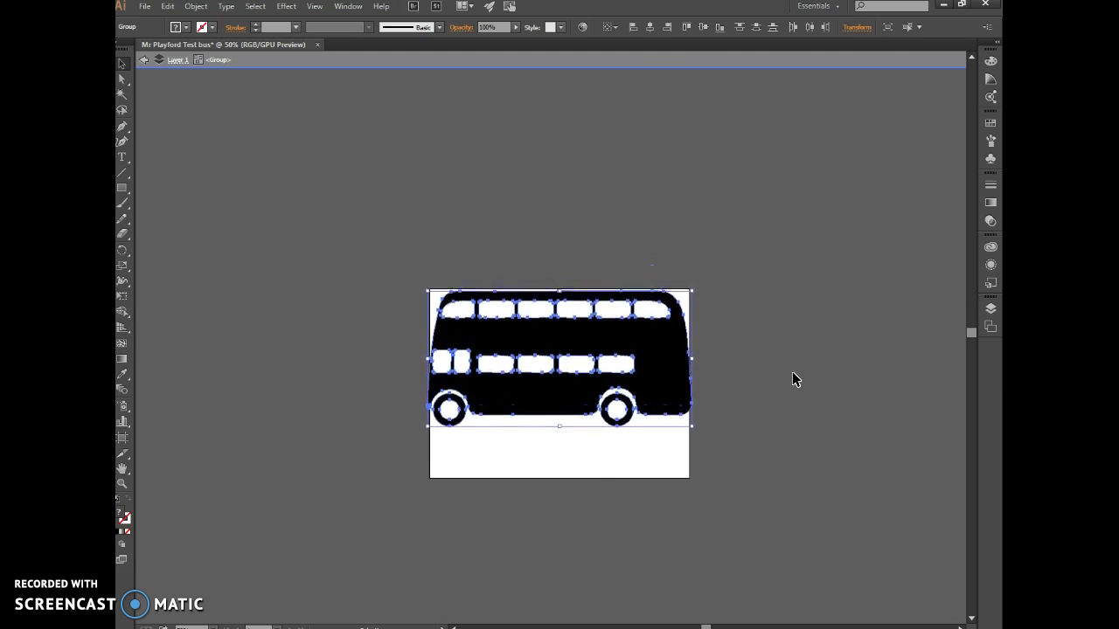
# Step: Scale the bus down slightly by its corner handle so it fits inside the rectangle
pyautogui.hotkey('ctrl', 'shift', 'a')
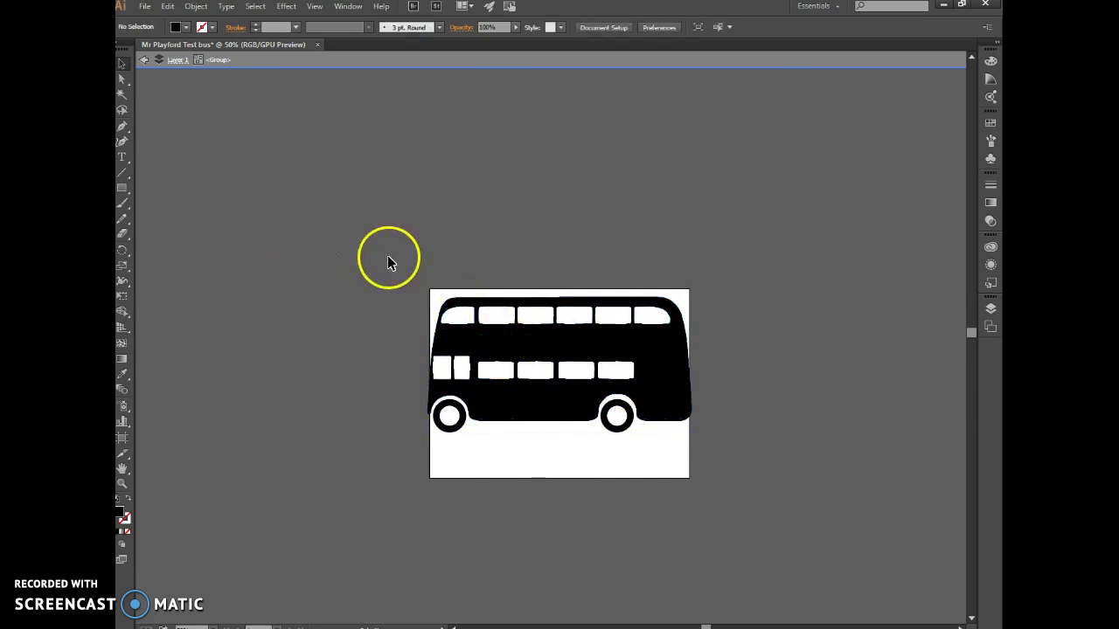
pyautogui.moveTo(389, 257); pyautogui.dragTo(680, 421)
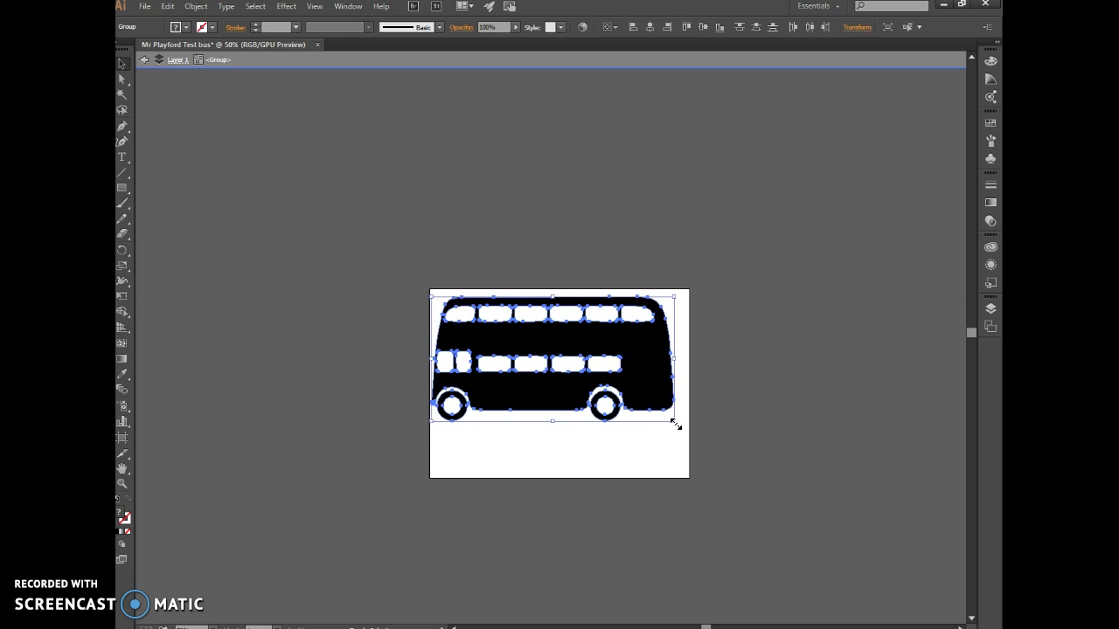
pyautogui.moveTo(674, 422); pyautogui.dragTo(679, 426)
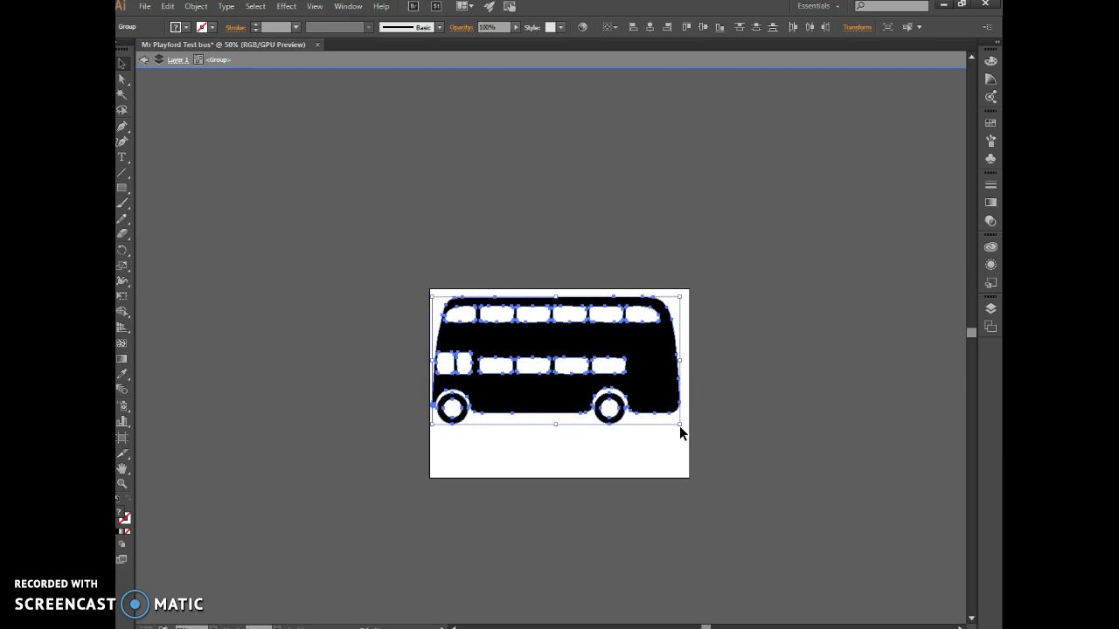
pyautogui.click(774, 354)
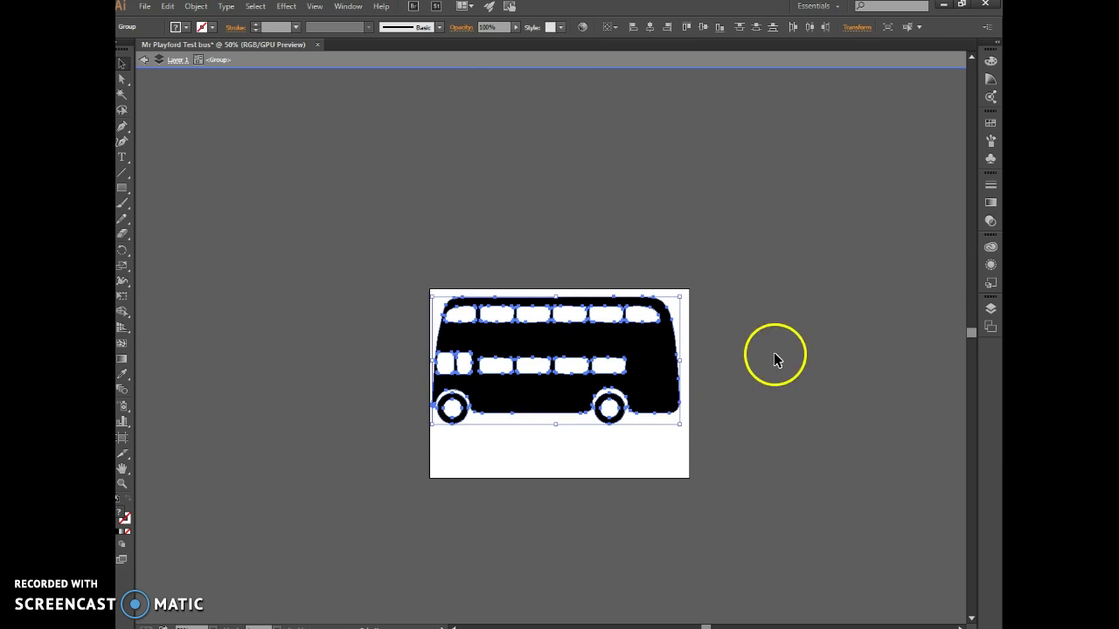
# Step: Delete the rear wheel from the bus silhouette and marquee-select the front wheel
pyautogui.click(609, 426)
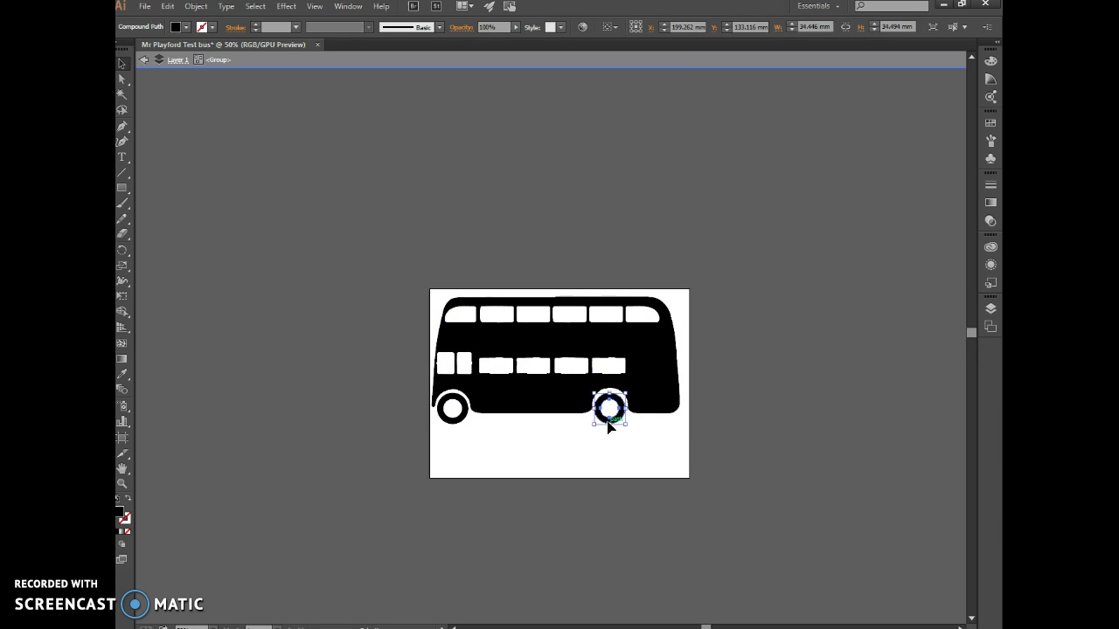
pyautogui.press('Delete')
pyautogui.click(610, 408)
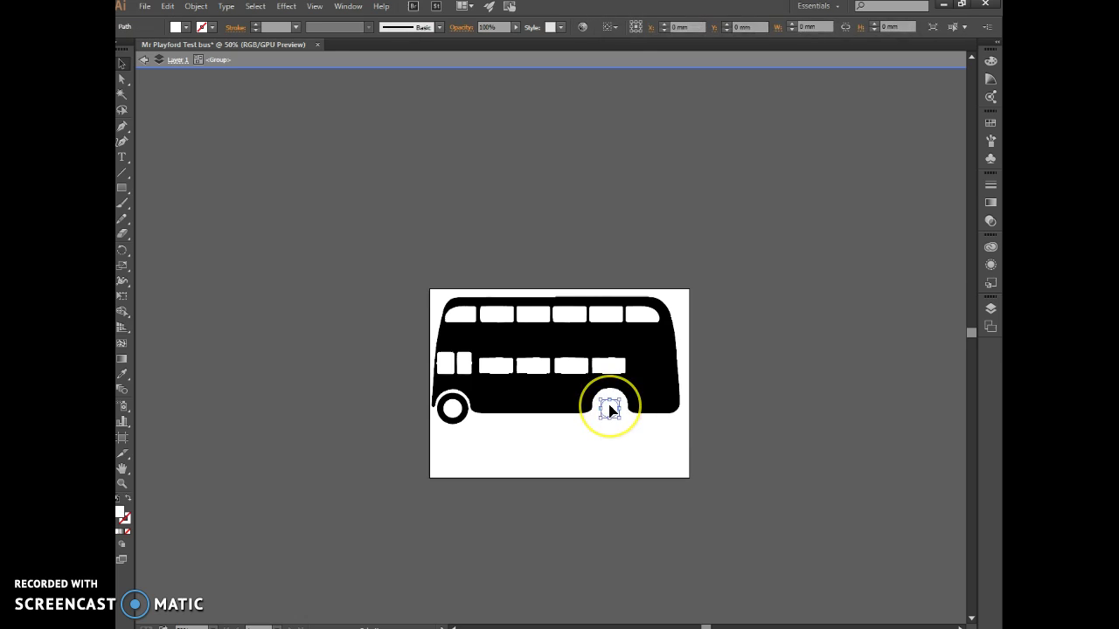
pyautogui.click(610, 409)
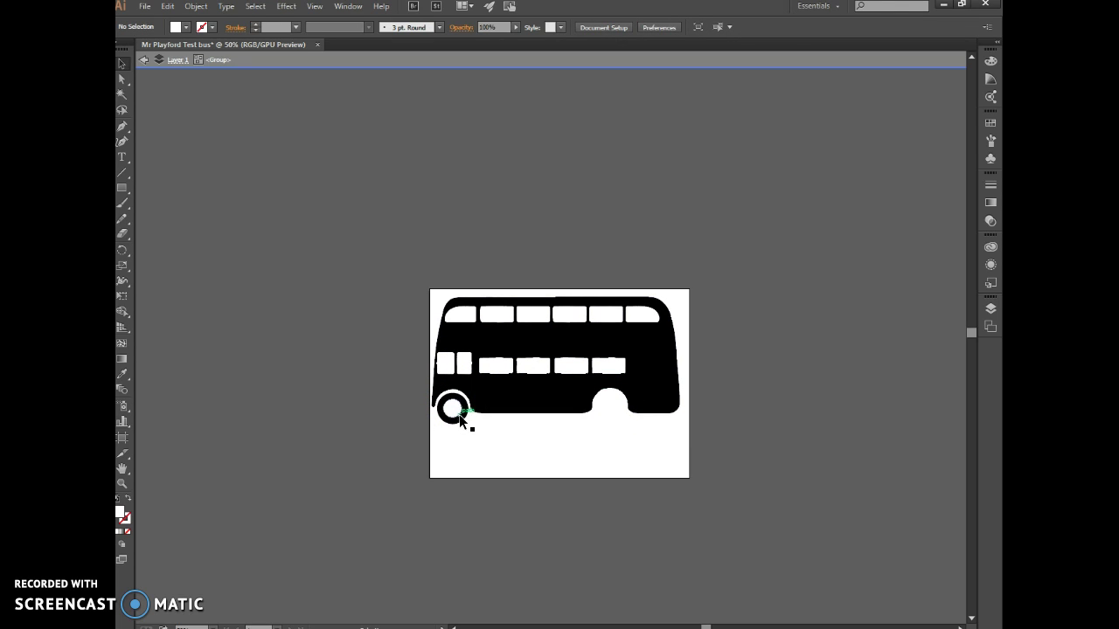
pyautogui.moveTo(459, 415)
pyautogui.mouseDown()
pyautogui.moveTo(453, 439)
pyautogui.moveTo(459, 380)
pyautogui.moveTo(445, 425)
pyautogui.mouseUp()
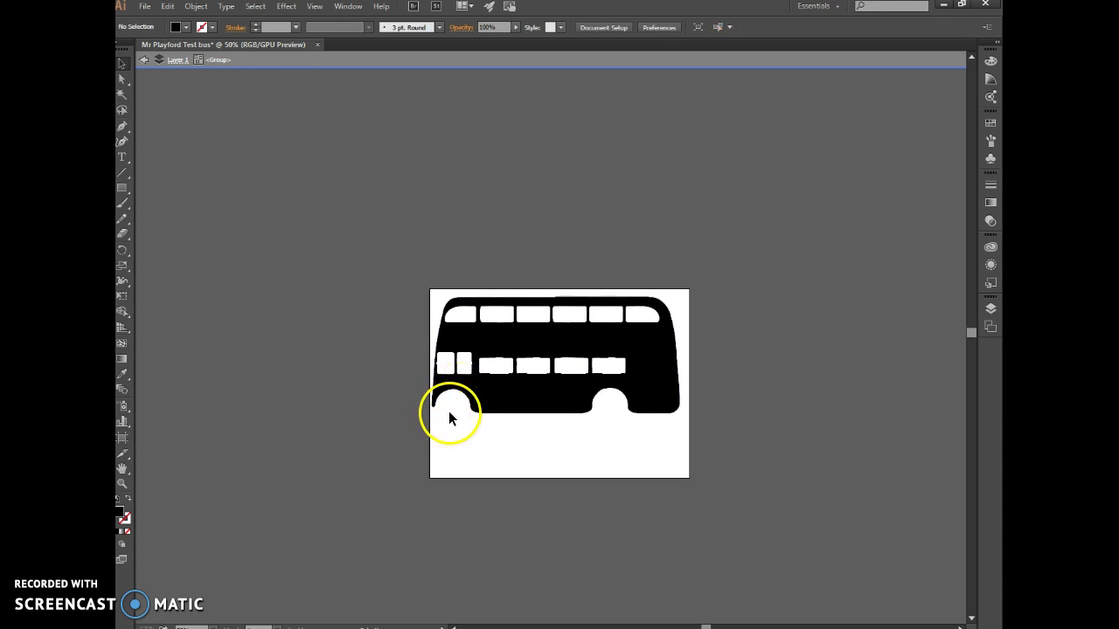
pyautogui.click(501, 319)
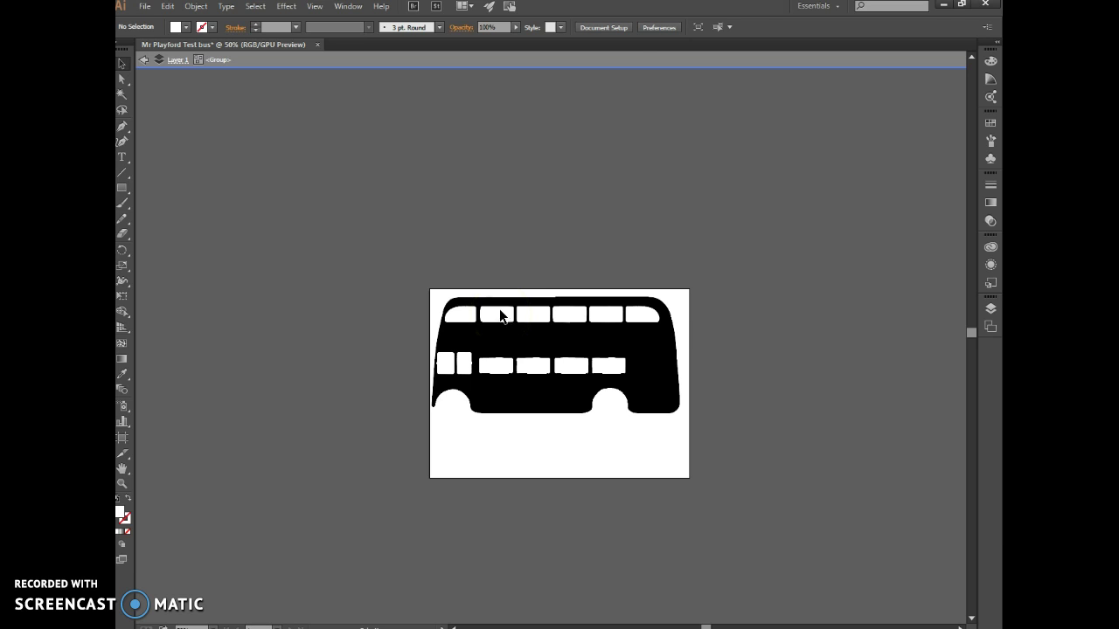
pyautogui.click(494, 304)
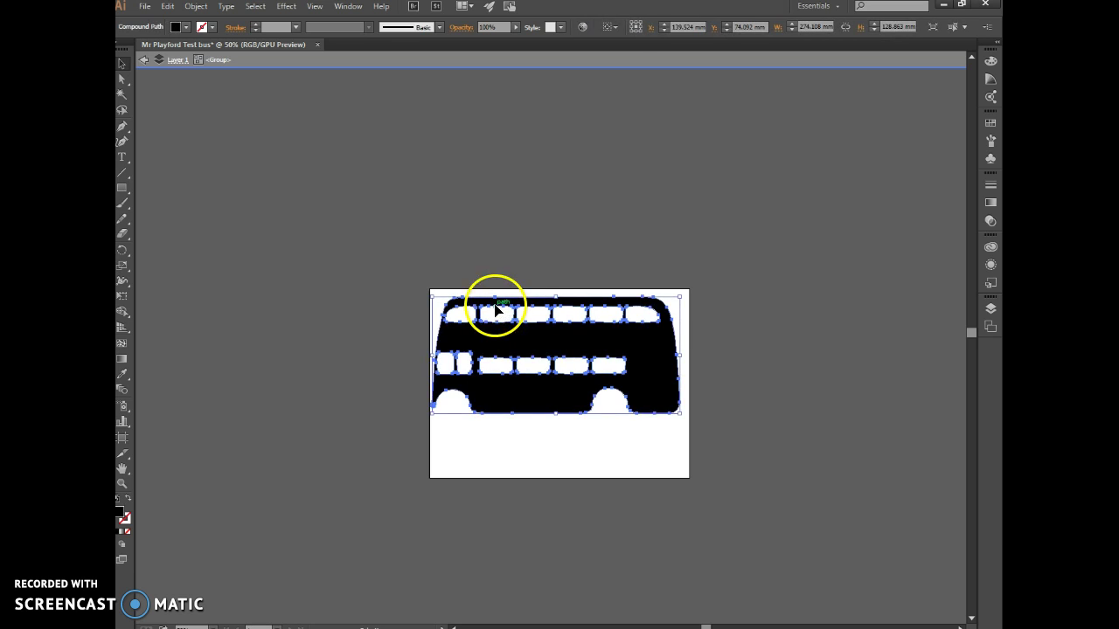
pyautogui.click(529, 315)
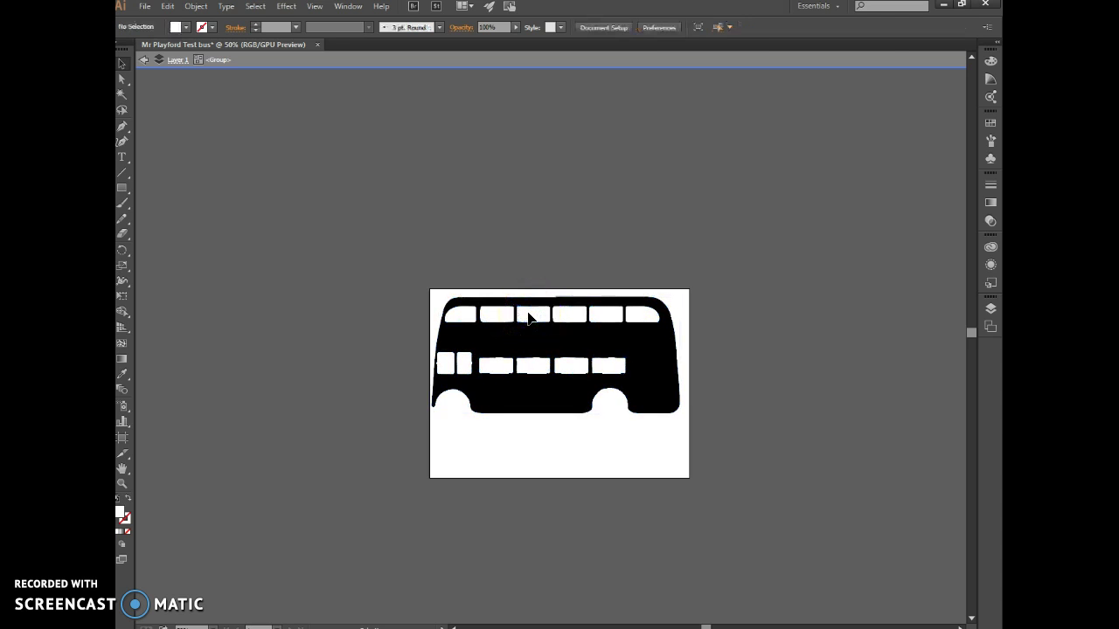
pyautogui.click(569, 315)
pyautogui.click(612, 315)
pyautogui.click(639, 317)
pyautogui.click(560, 372)
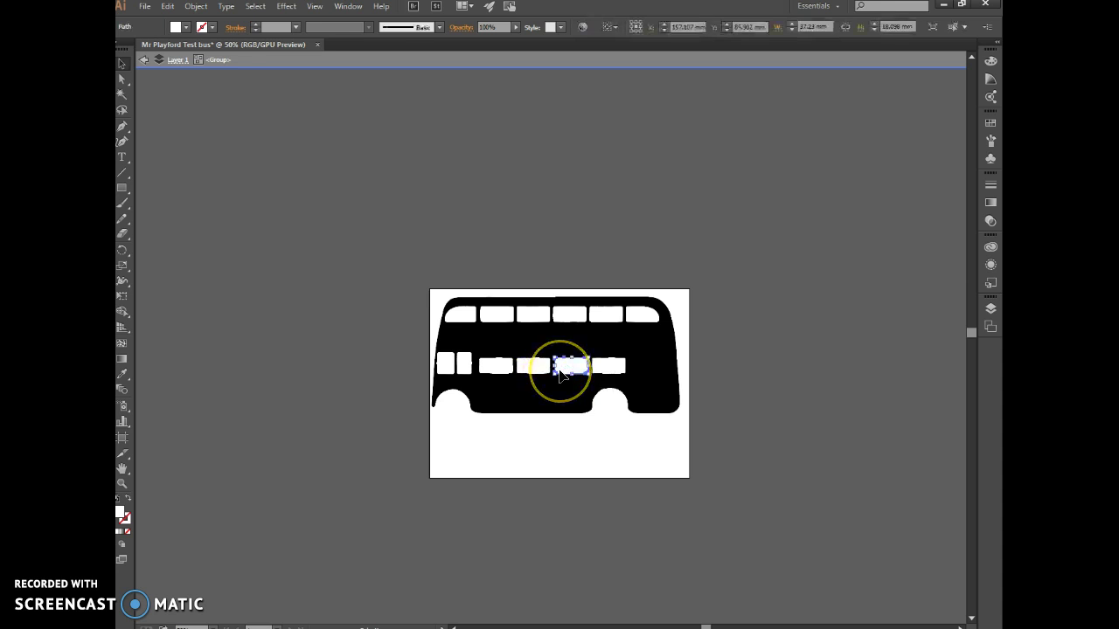
pyautogui.click(612, 366)
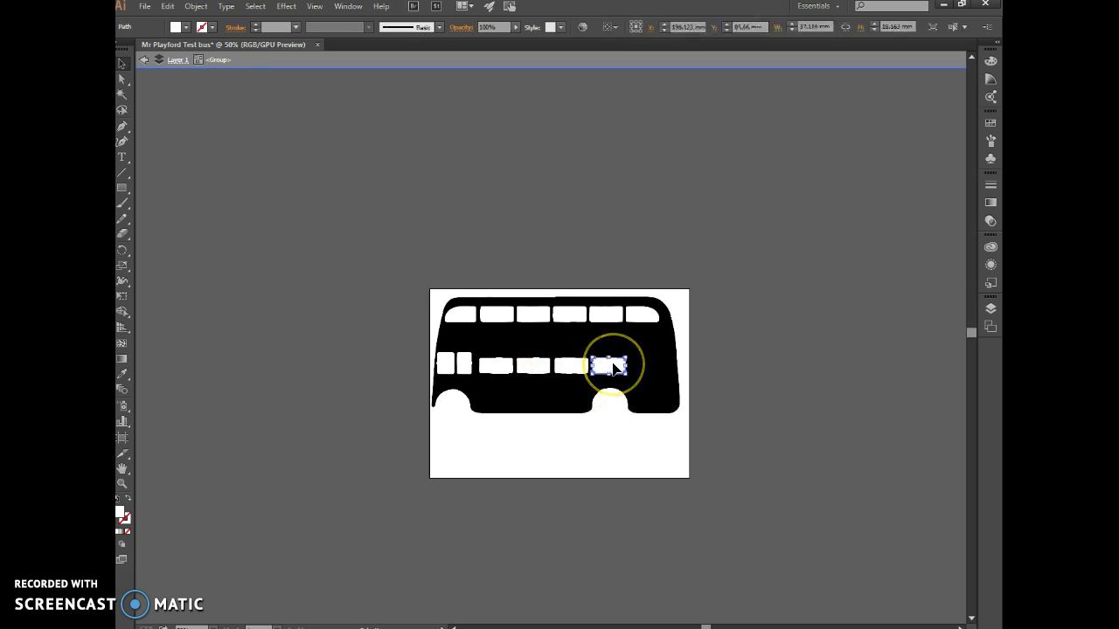
pyautogui.hotkey('ctrl', 'shift', 'a')
pyautogui.click(495, 355)
pyautogui.click(150, 195)
pyautogui.click(353, 398)
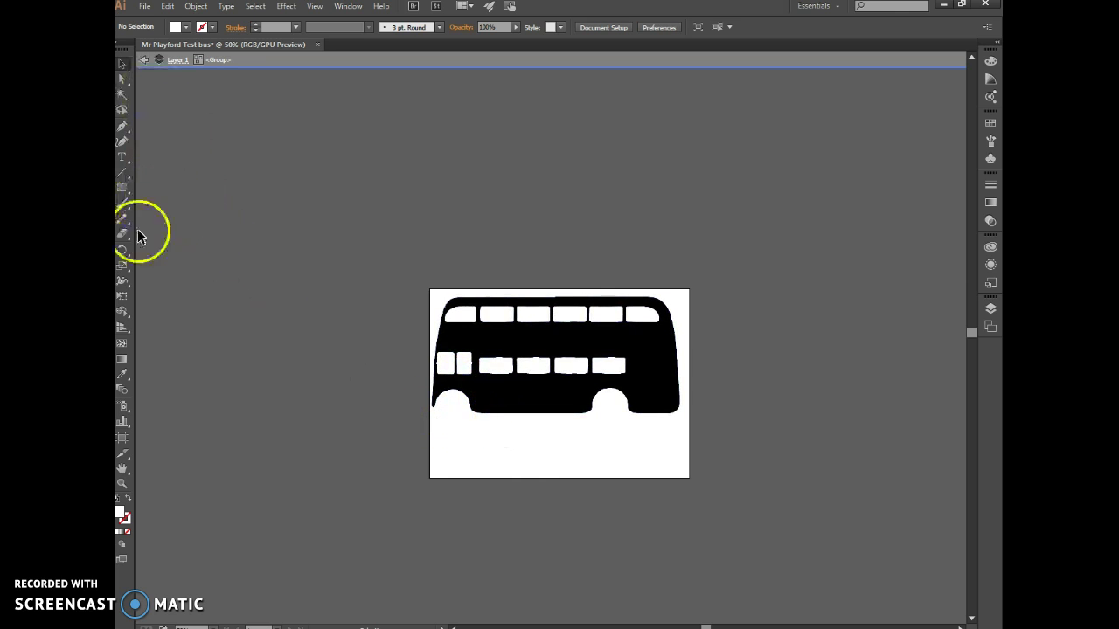
# Step: Zoom in on the front wheel arch and delete the anchor at the top of the arch
pyautogui.click(122, 483)
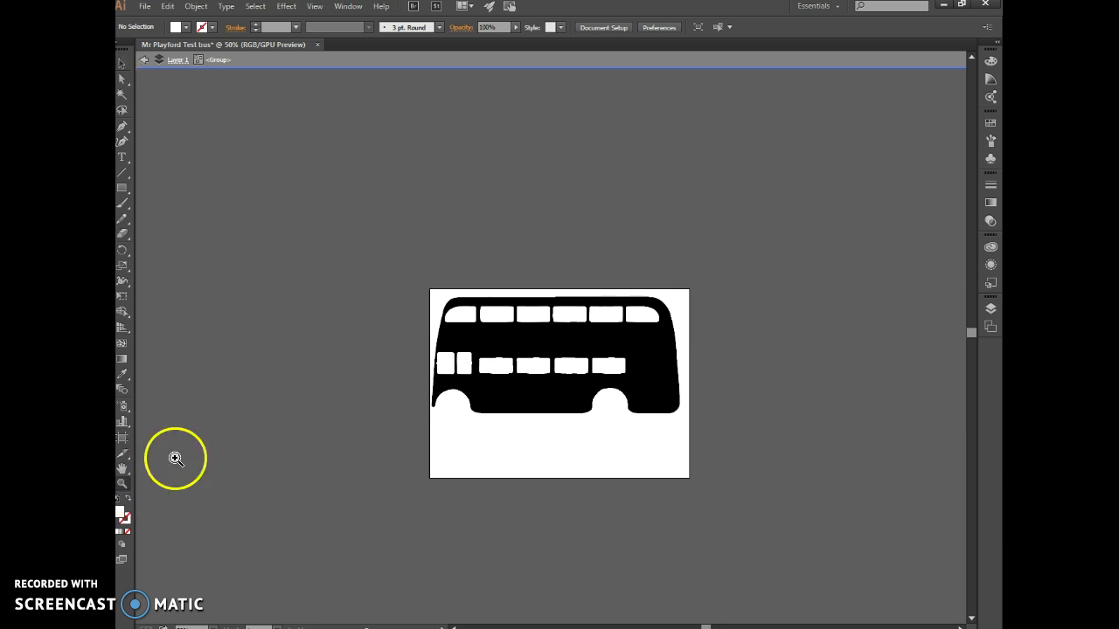
pyautogui.moveTo(408, 366); pyautogui.dragTo(645, 366)
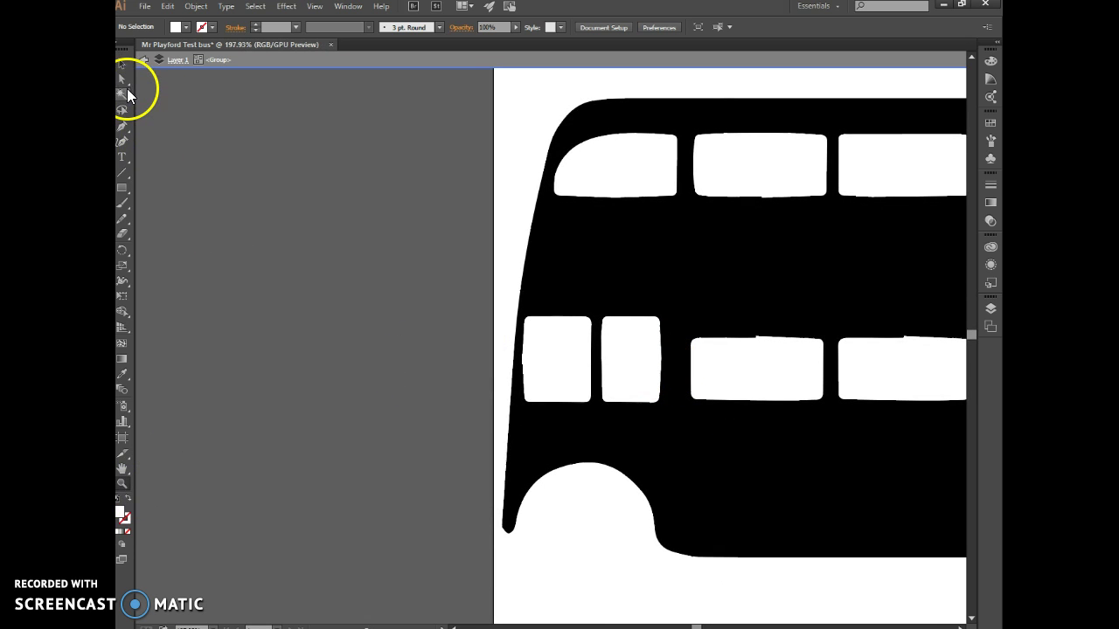
pyautogui.click(122, 83)
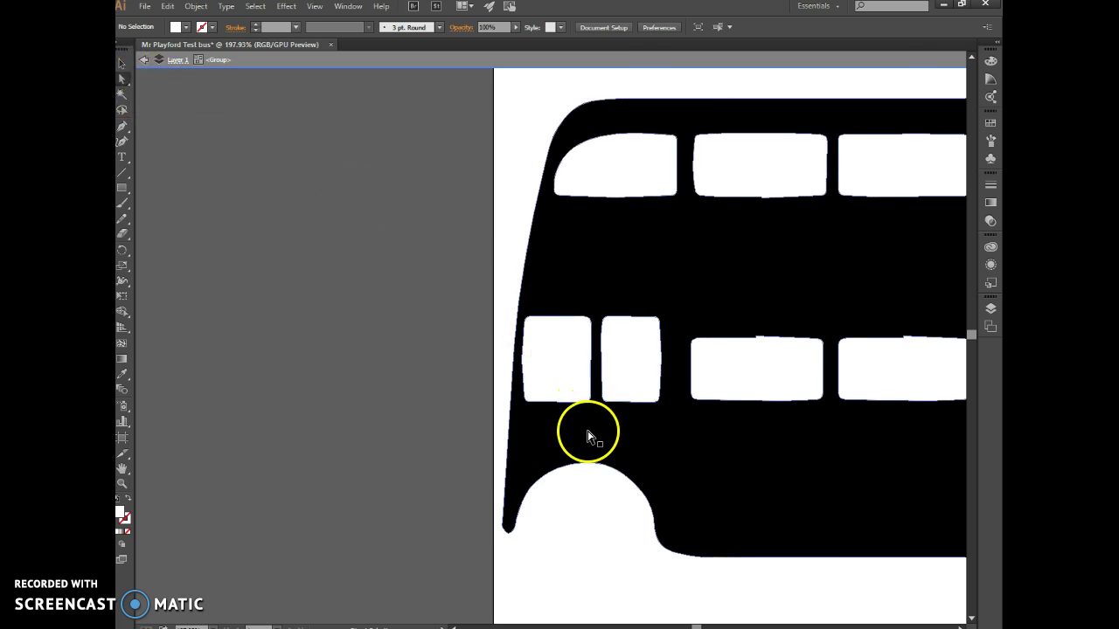
pyautogui.click(586, 470)
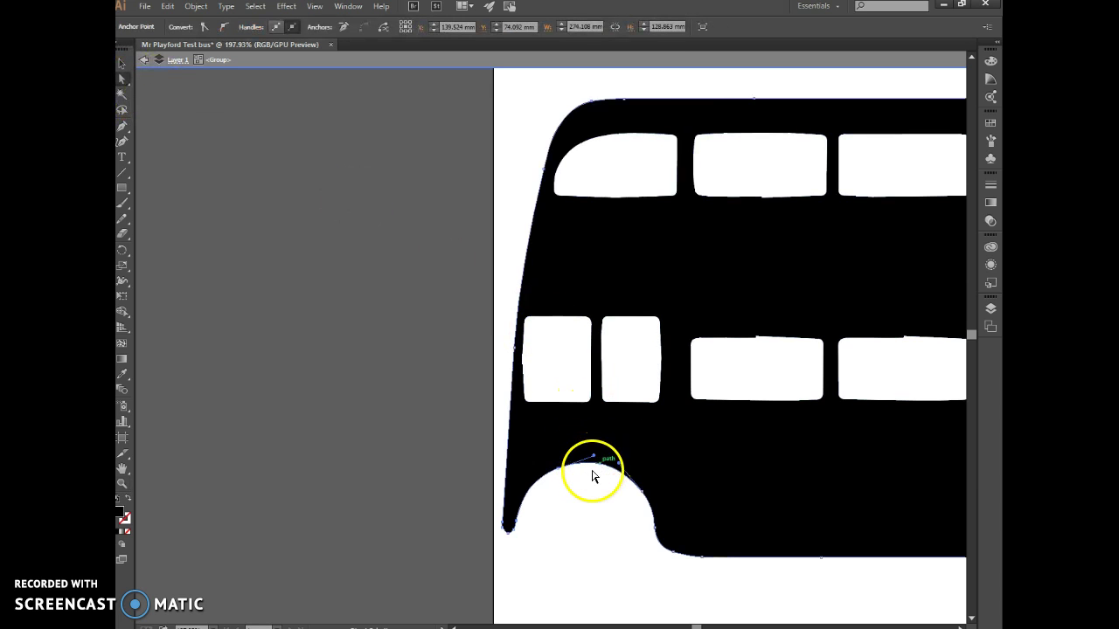
pyautogui.click(560, 475)
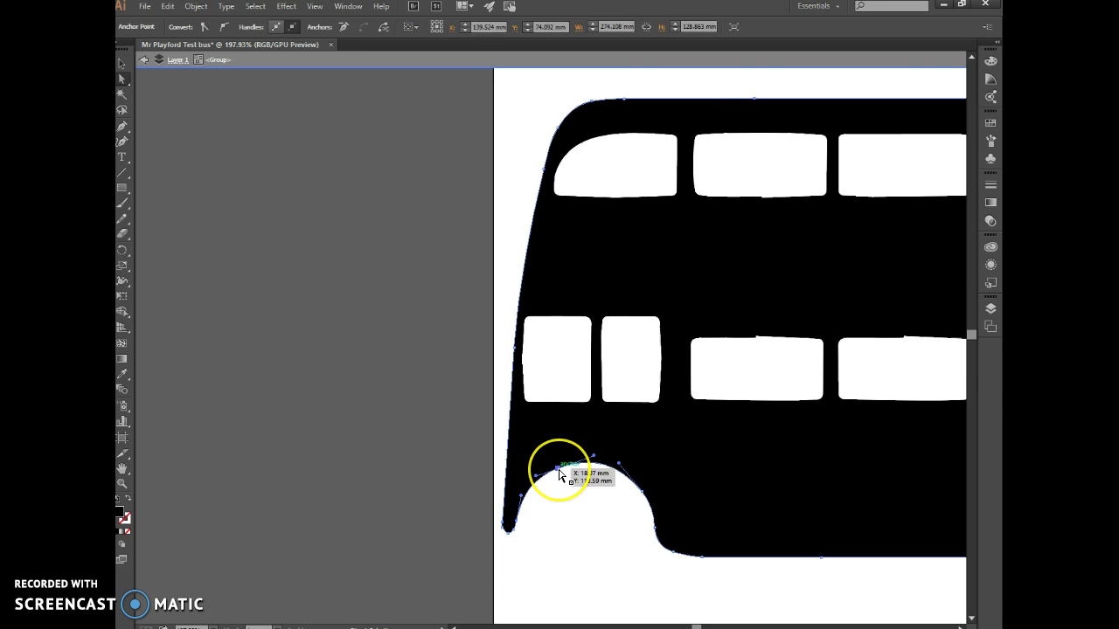
pyautogui.press('Delete')
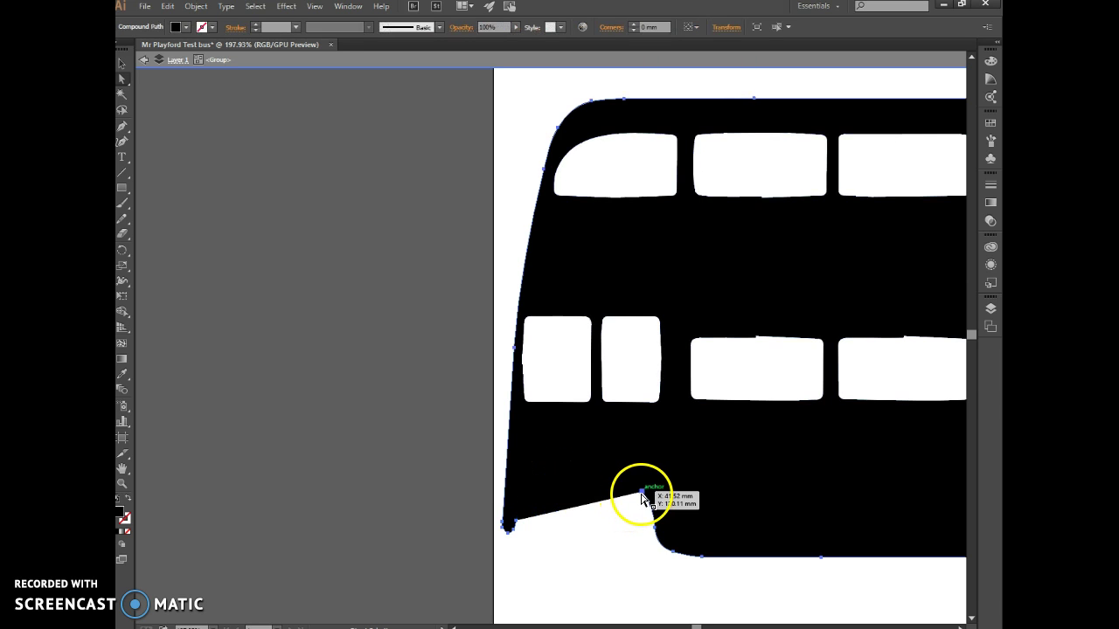
# Step: Lower the bus outline's lower-left corner anchor
pyautogui.moveTo(643, 498); pyautogui.dragTo(656, 527)
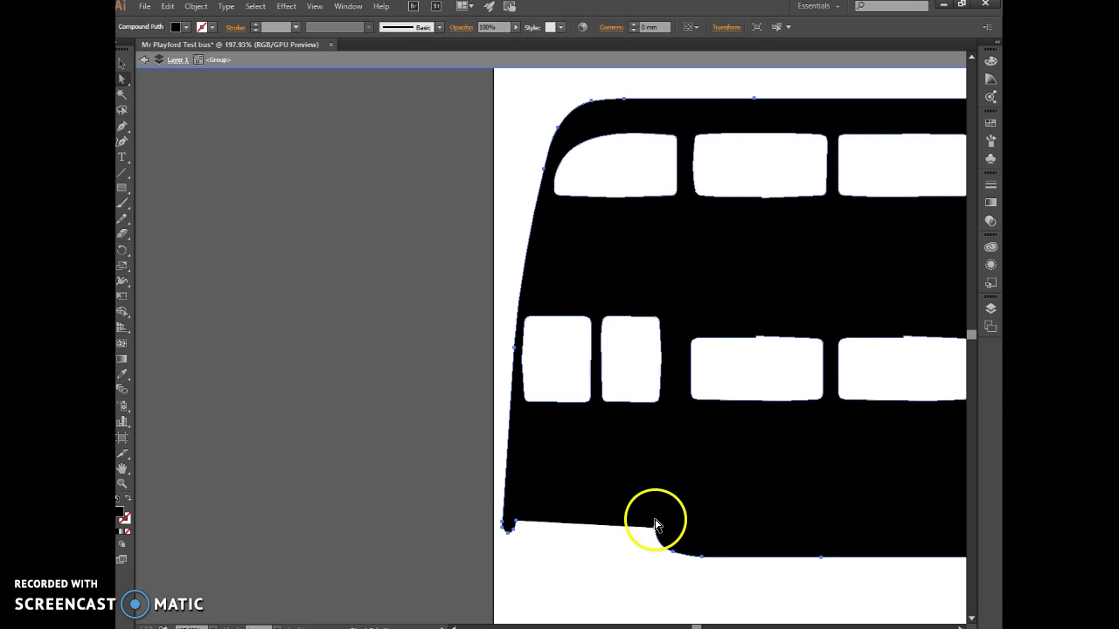
pyautogui.hotkey('ctrl', 'z')
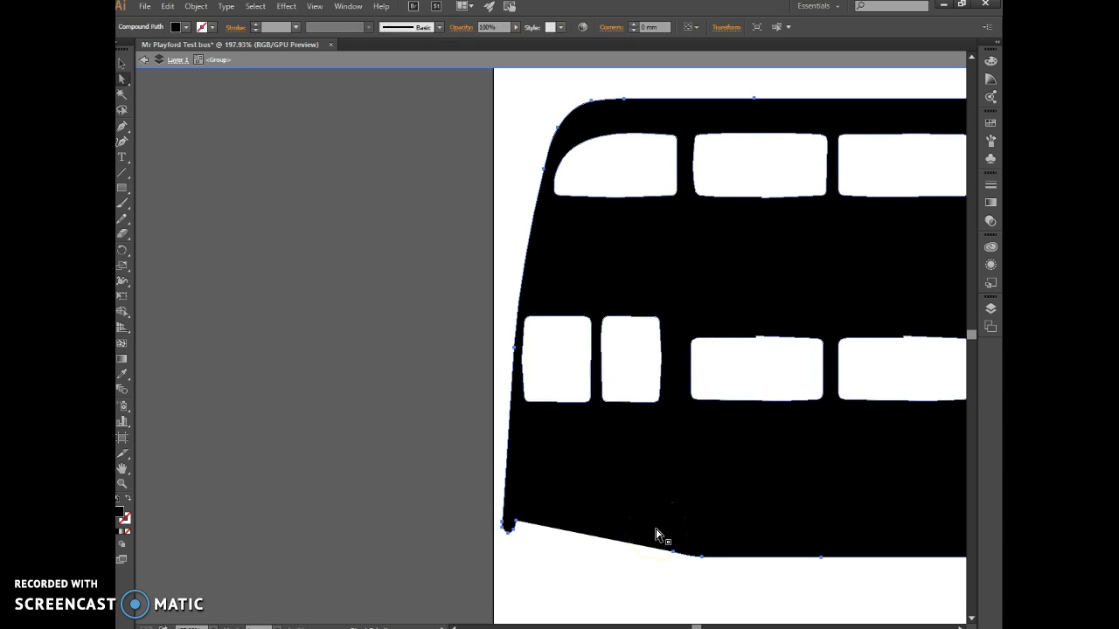
pyautogui.click(513, 525)
pyautogui.moveTo(517, 525); pyautogui.dragTo(516, 535)
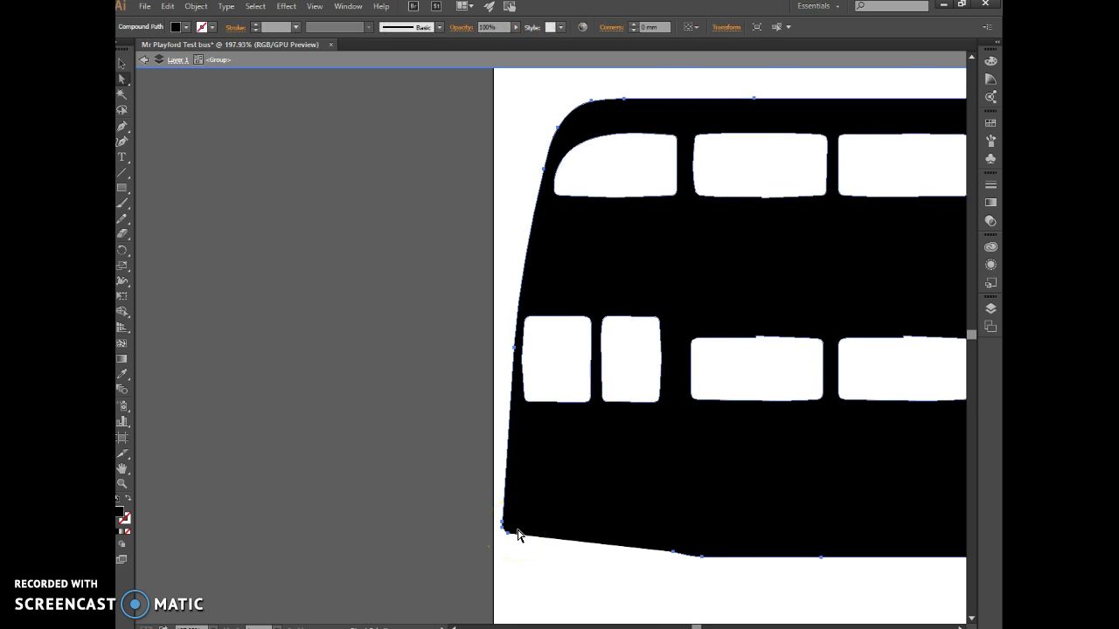
# Step: Drag the bottom-edge anchor left so the bus base runs flat
pyautogui.moveTo(674, 558)
pyautogui.mouseDown()
pyautogui.moveTo(652, 557)
pyautogui.moveTo(674, 562)
pyautogui.mouseUp()
pyautogui.click(670, 557)
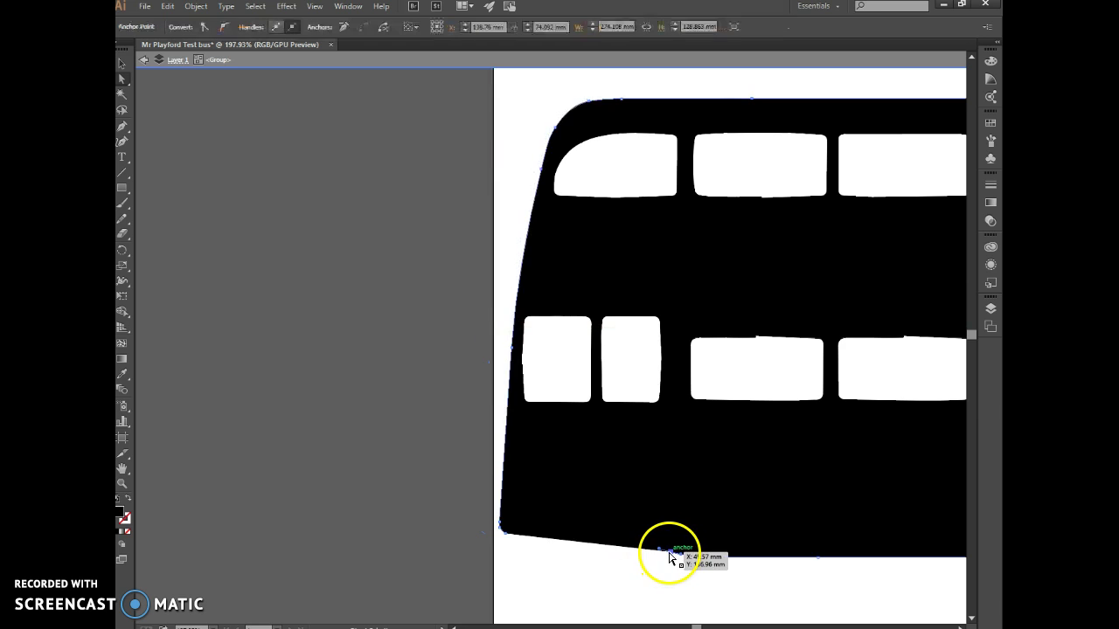
pyautogui.rightClick(669, 558)
pyautogui.click(668, 570)
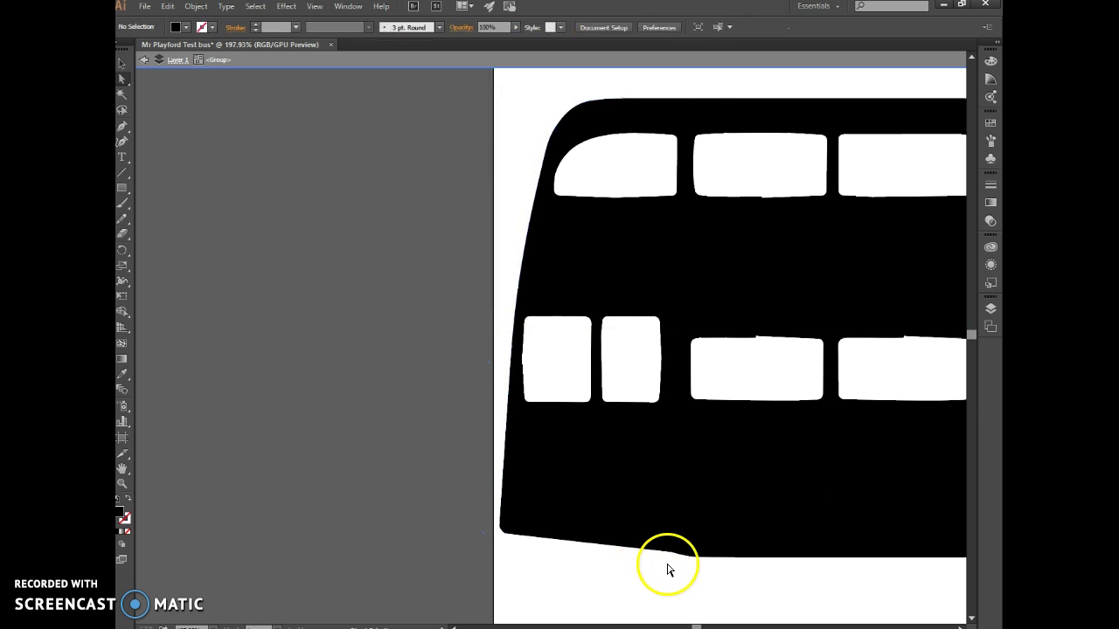
pyautogui.click(670, 557)
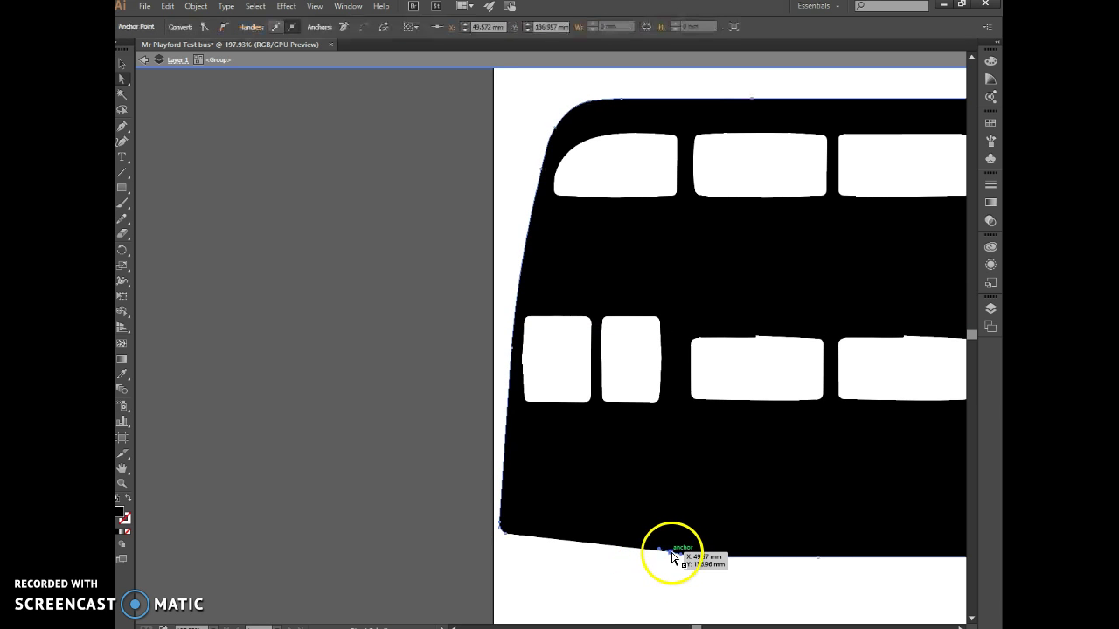
pyautogui.rightClick(672, 557)
pyautogui.click(642, 564)
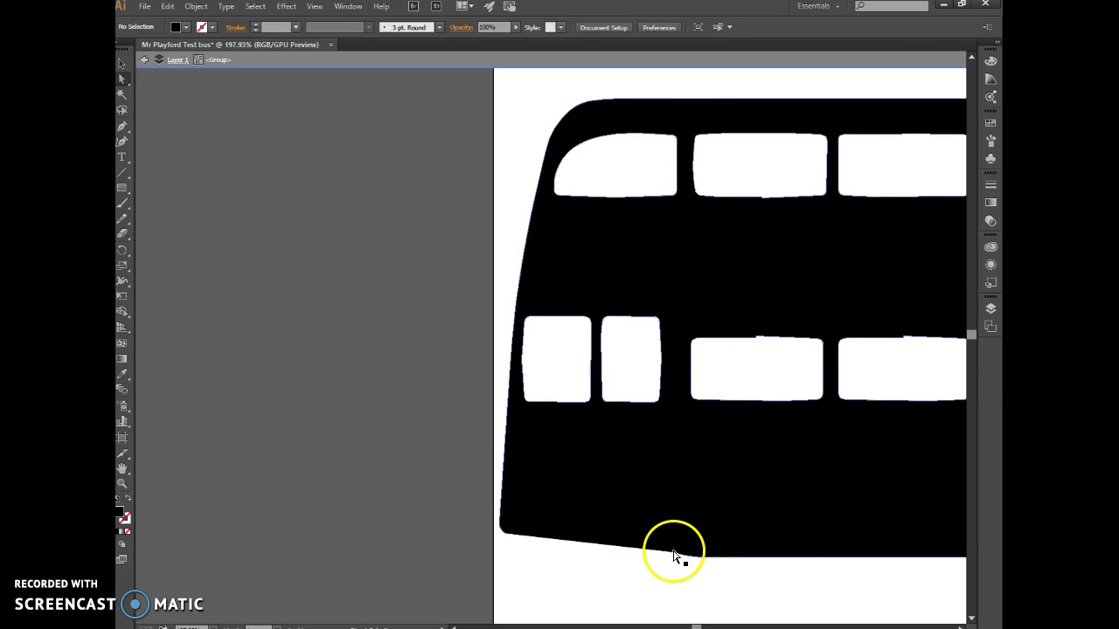
pyautogui.click(673, 557)
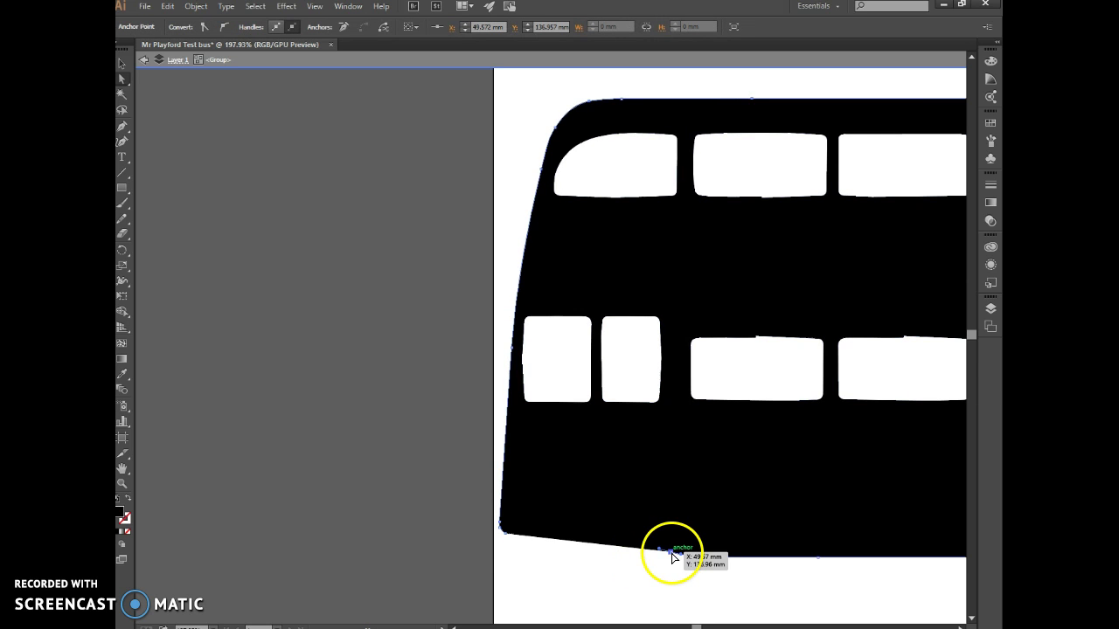
pyautogui.moveTo(673, 557); pyautogui.dragTo(564, 562)
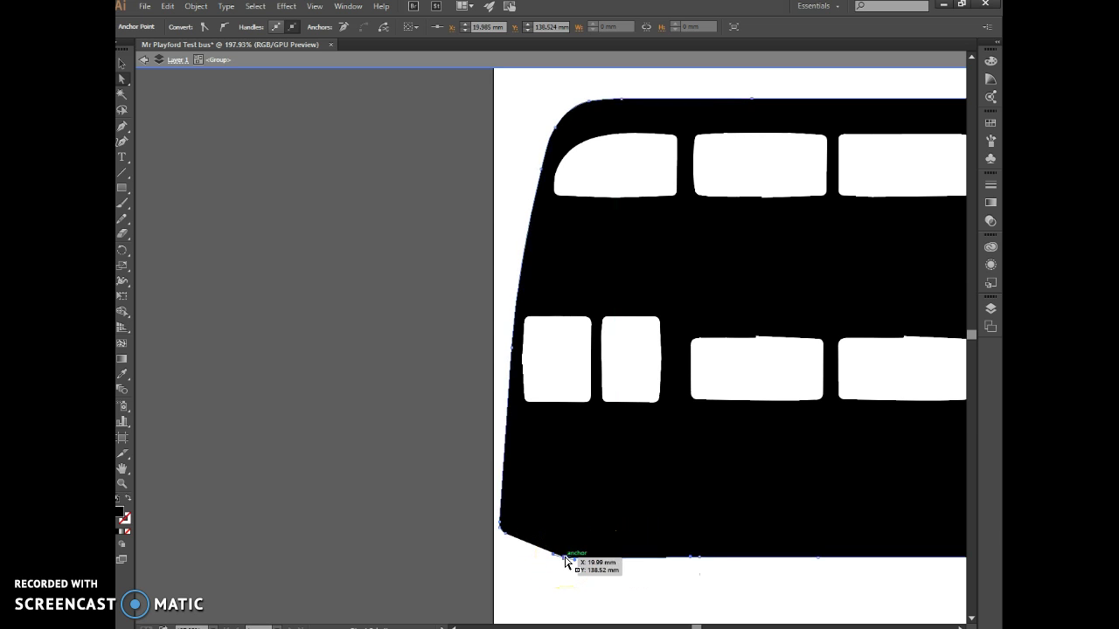
pyautogui.click(621, 578)
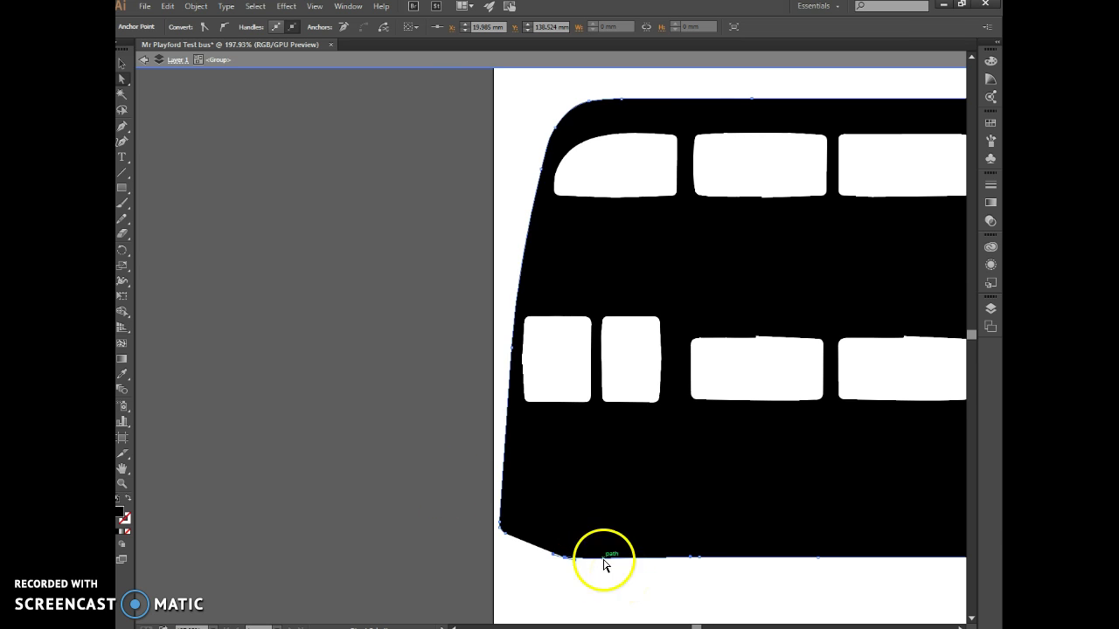
# Step: Select the bus shape and bring up the Color panel through the fill and stroke swatches
pyautogui.click(123, 69)
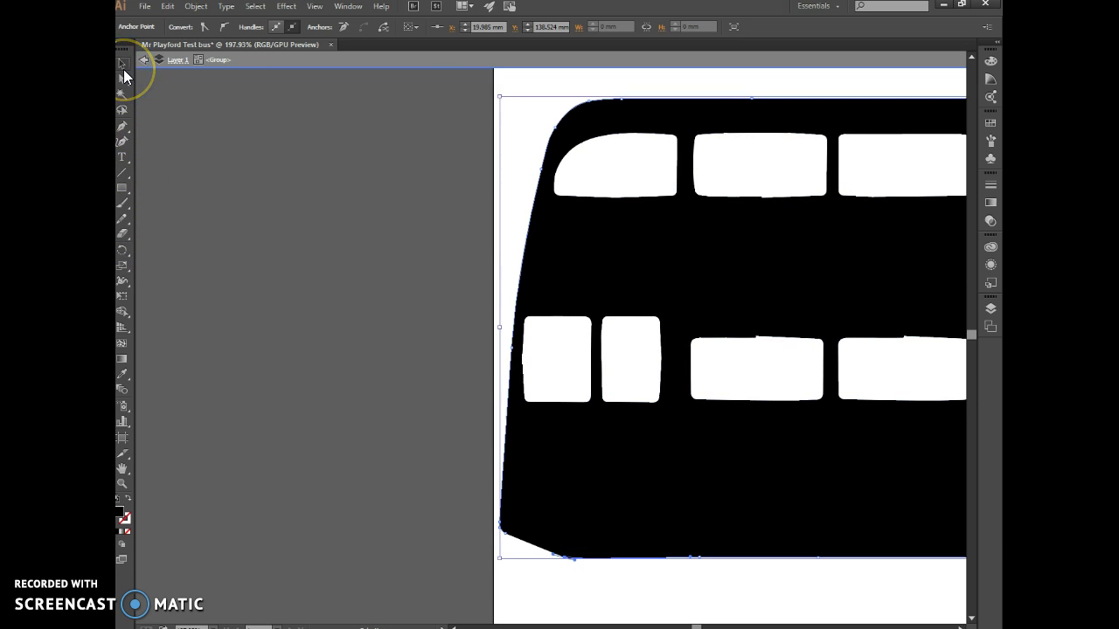
pyautogui.click(126, 522)
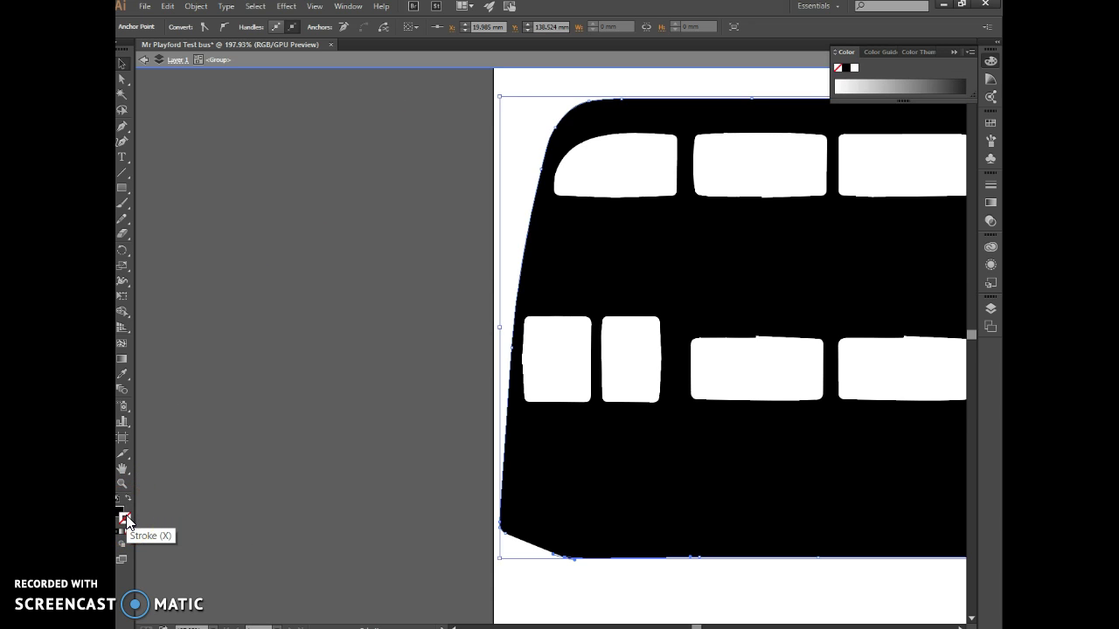
pyautogui.click(121, 514)
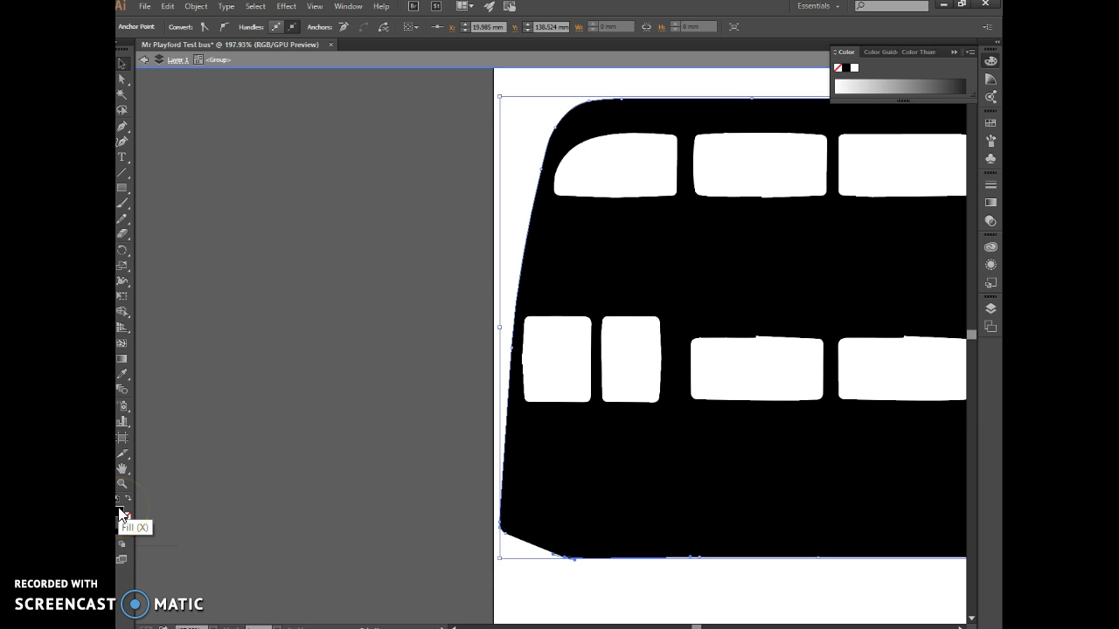
pyautogui.click(266, 194)
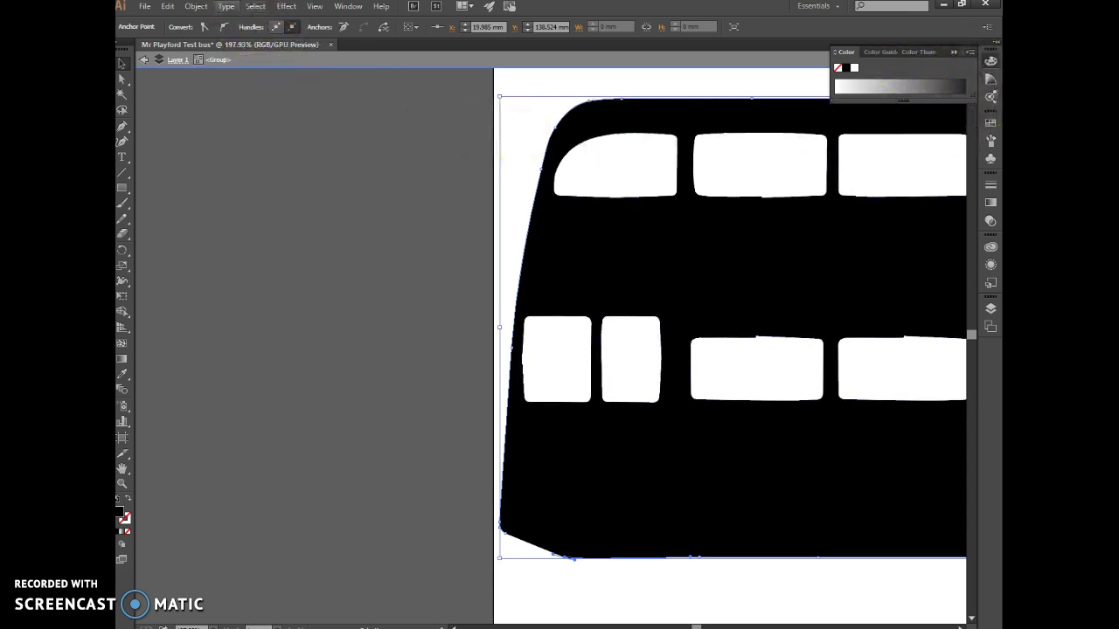
pyautogui.click(217, 133)
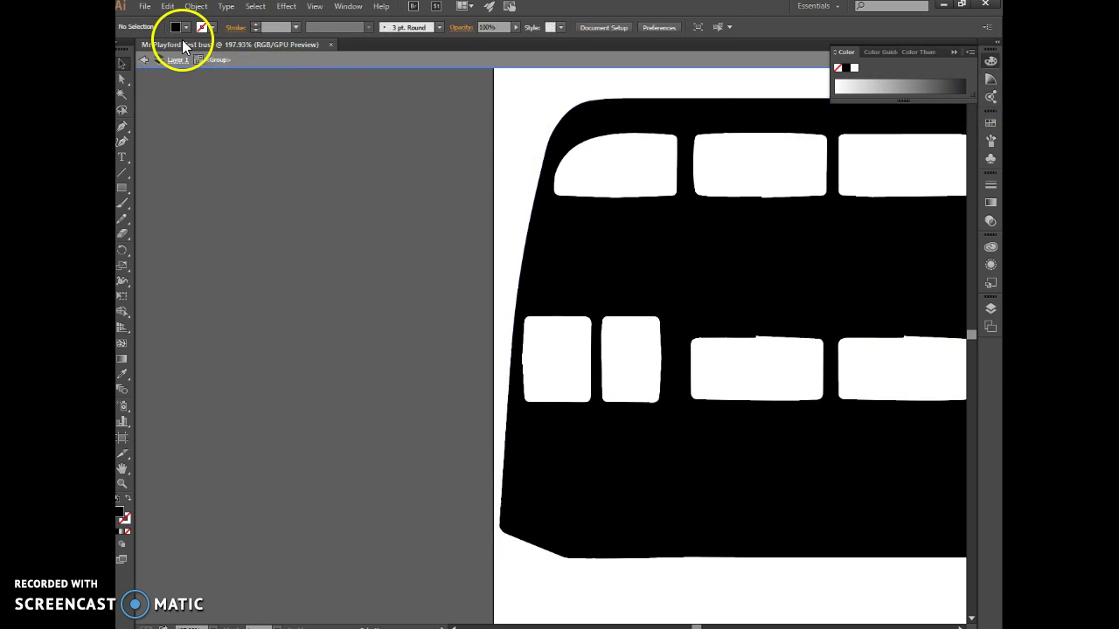
# Step: Set the bus compound path's fill to None and its stroke to black, leaving only outlines
pyautogui.click(549, 194)
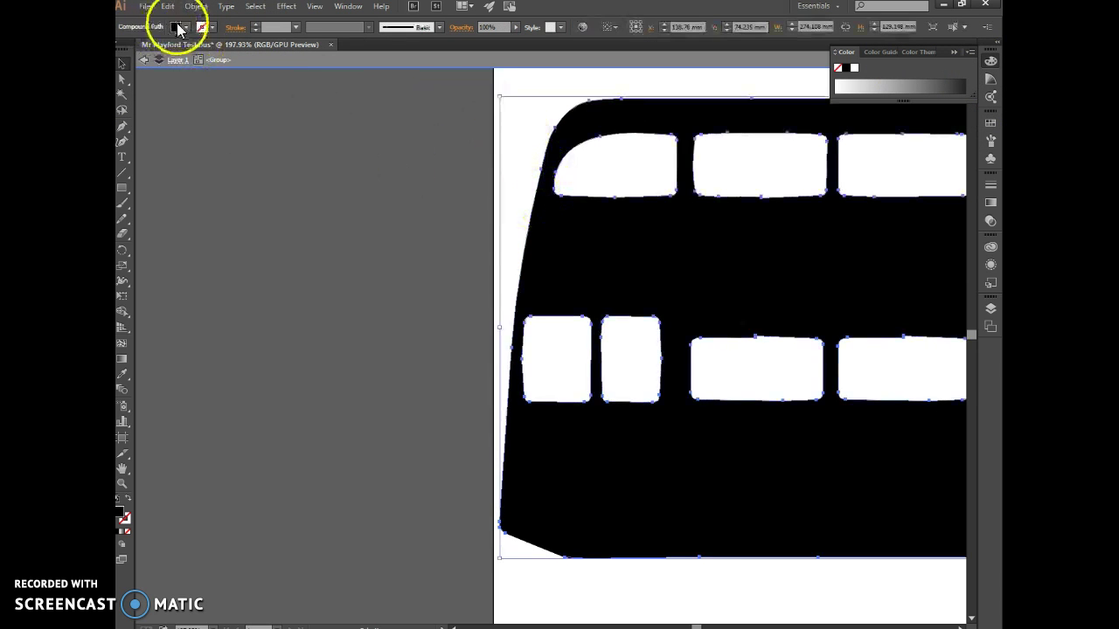
pyautogui.click(212, 29)
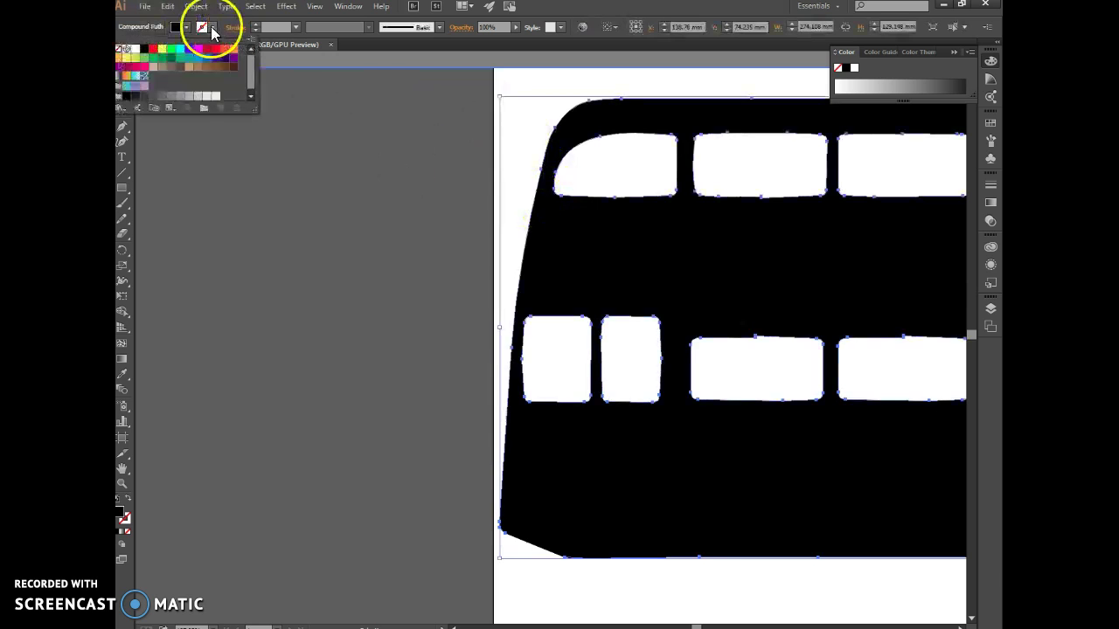
pyautogui.click(153, 53)
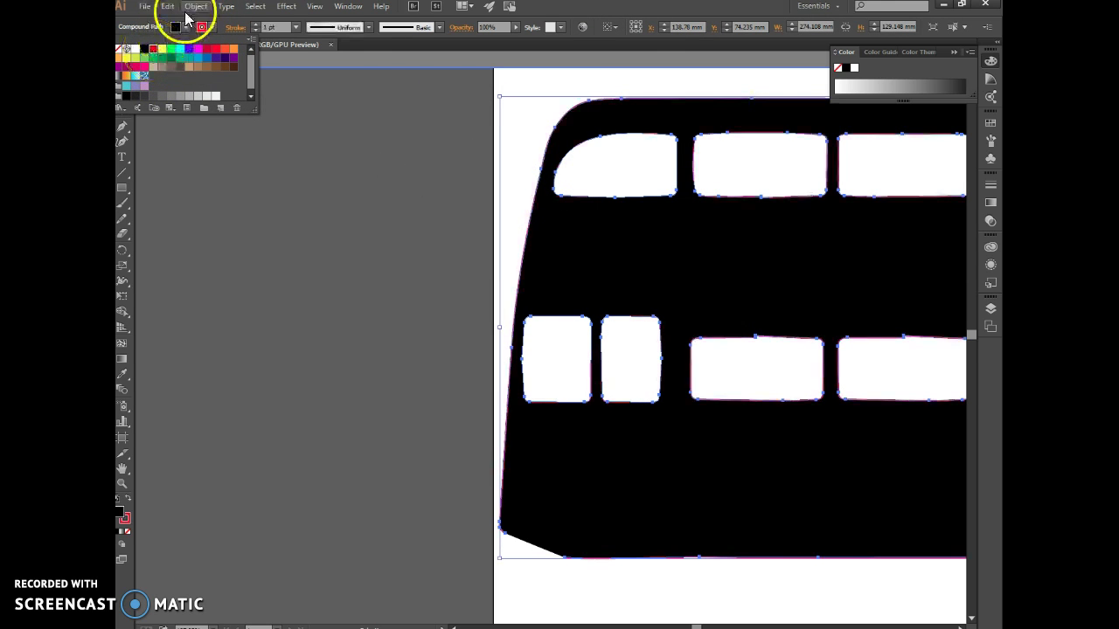
pyautogui.click(186, 33)
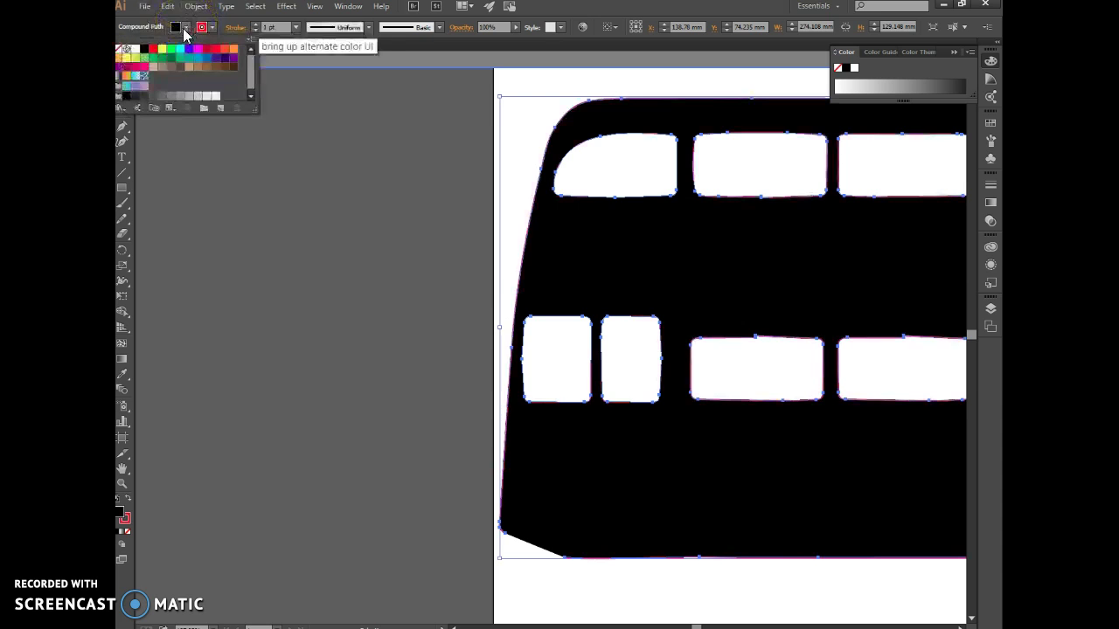
pyautogui.click(125, 50)
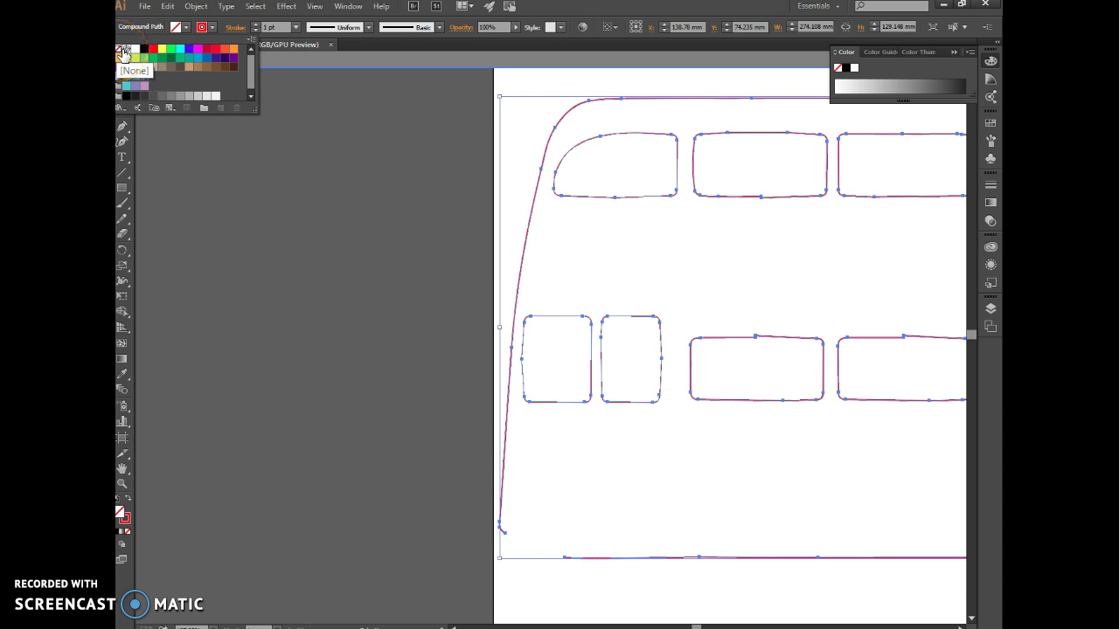
pyautogui.click(212, 31)
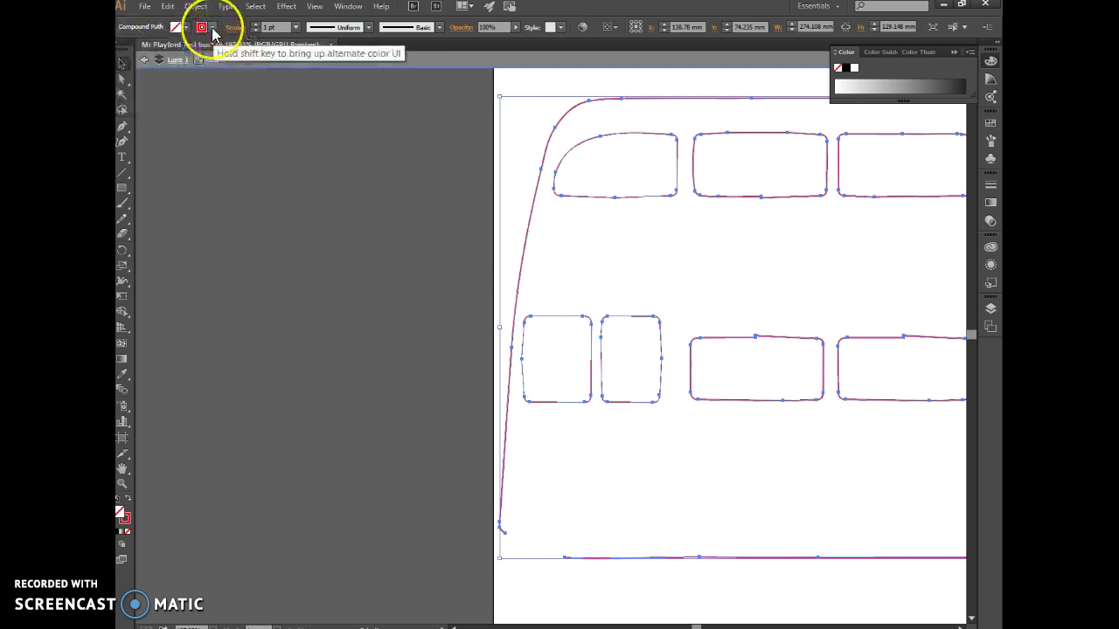
pyautogui.click(212, 32)
pyautogui.click(145, 50)
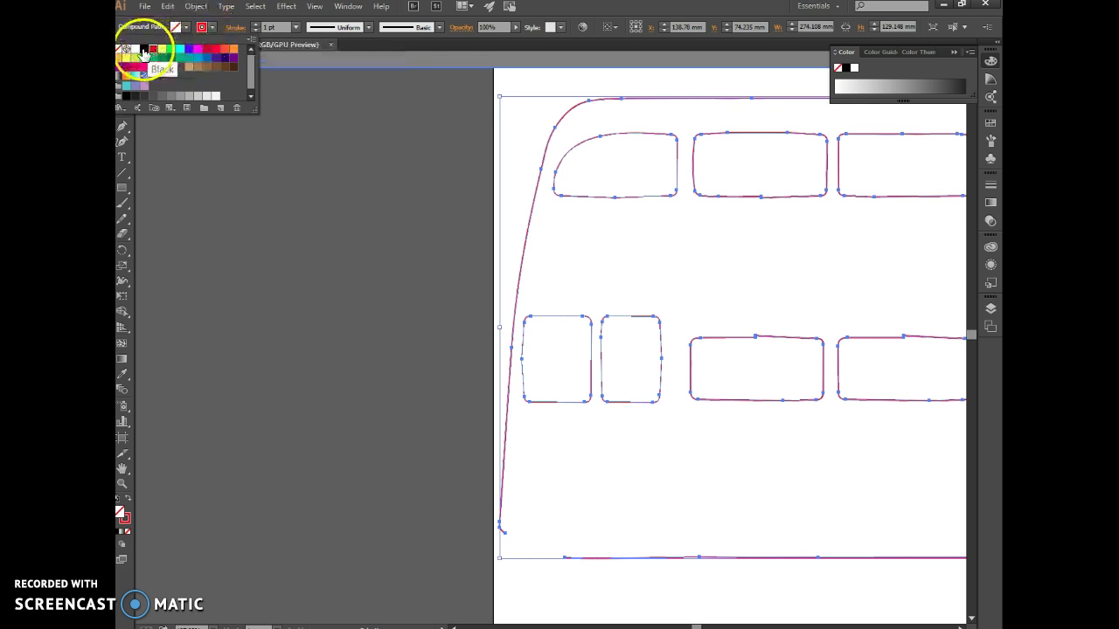
pyautogui.click(324, 140)
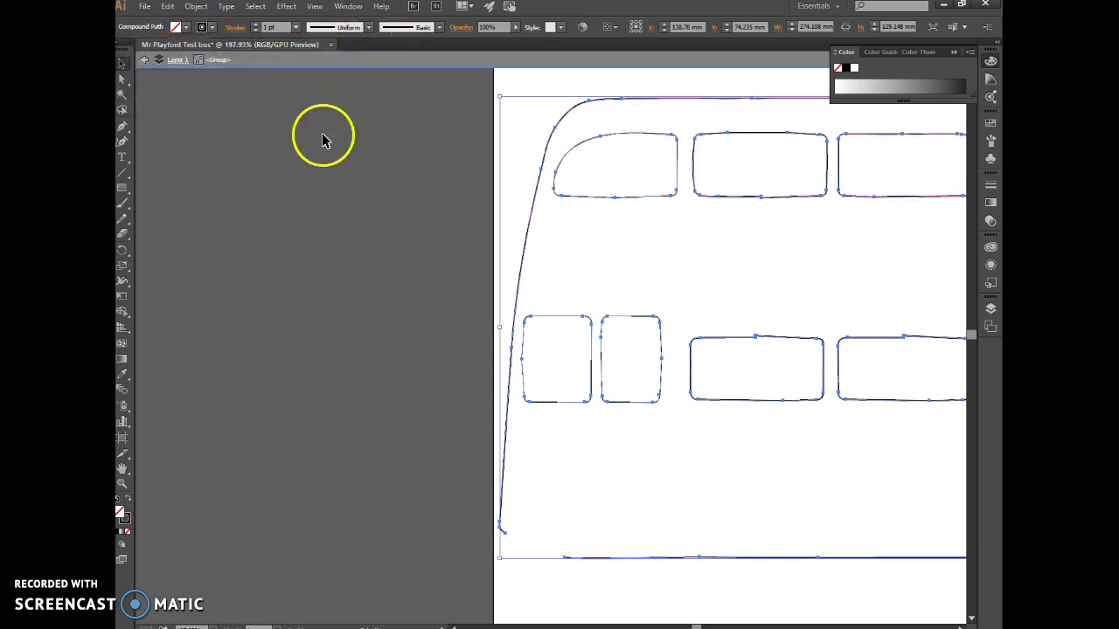
pyautogui.click(323, 140)
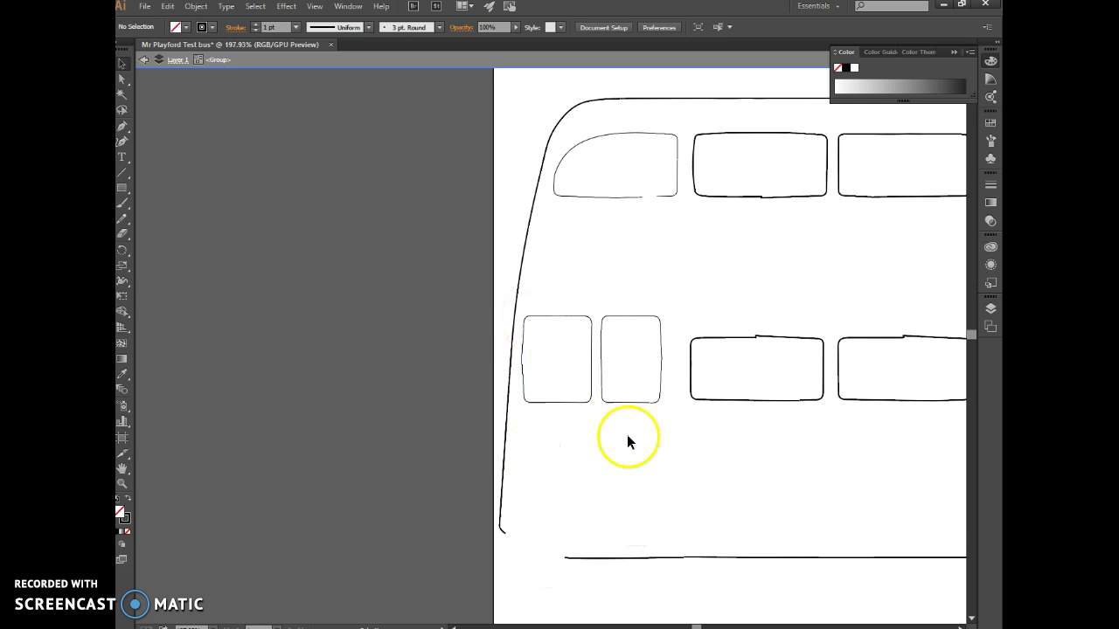
# Step: Give the second lower-deck window a black stroke and remove its white fill
pyautogui.click(625, 323)
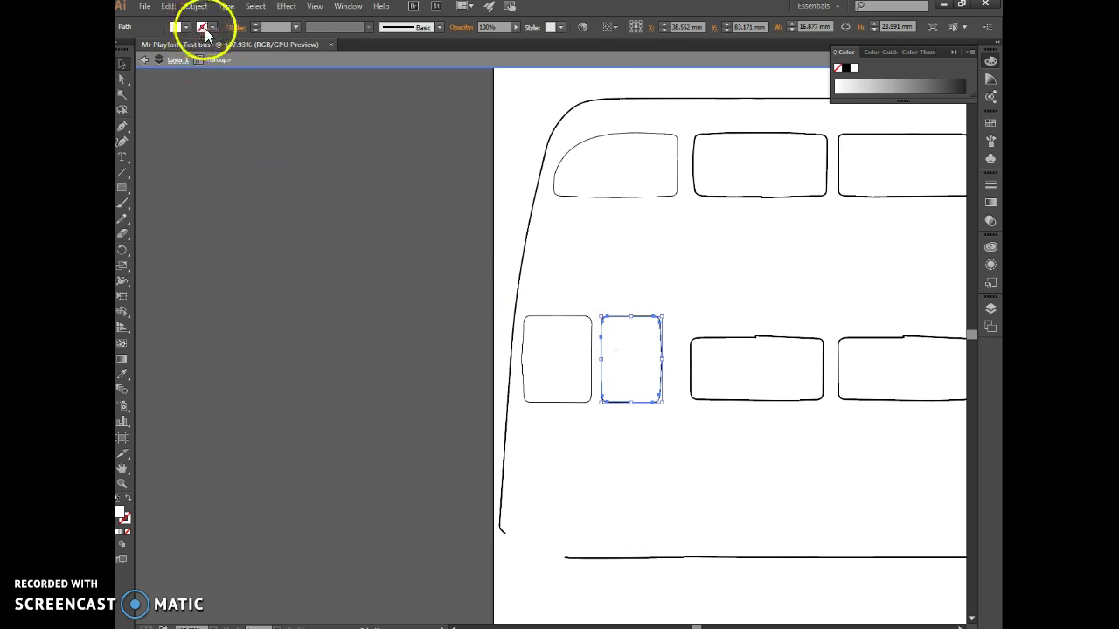
pyautogui.click(210, 29)
pyautogui.click(144, 49)
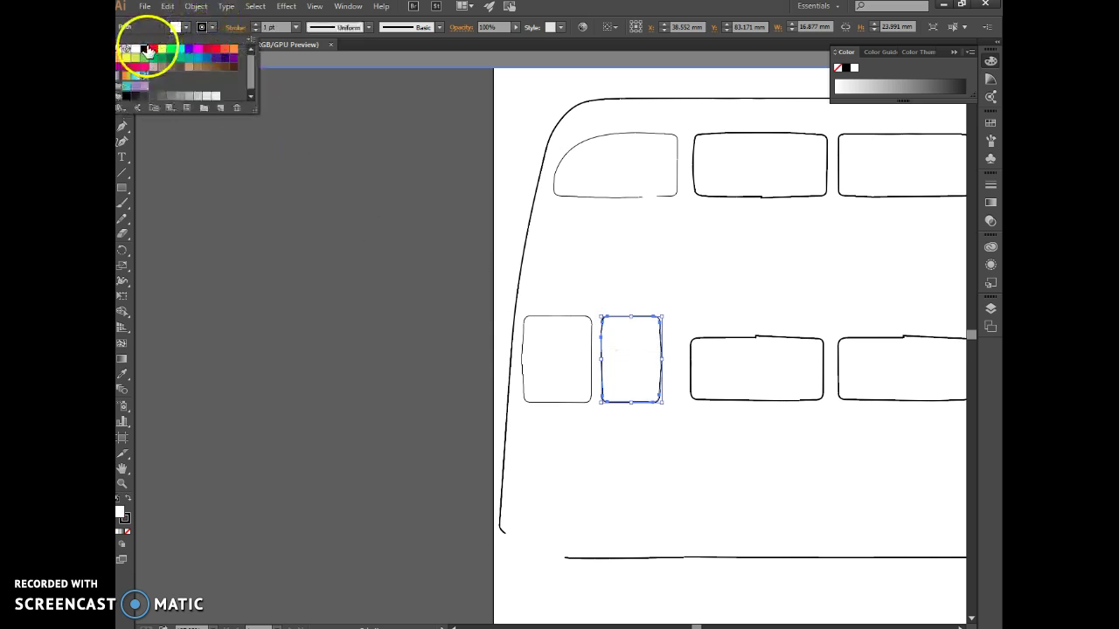
pyautogui.click(549, 318)
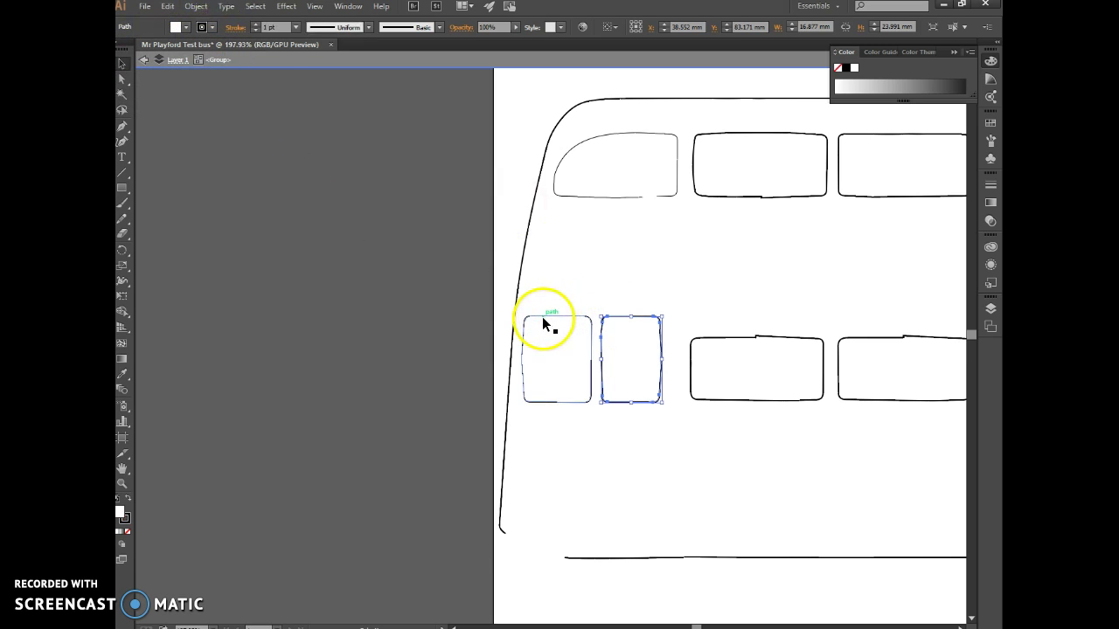
pyautogui.click(213, 29)
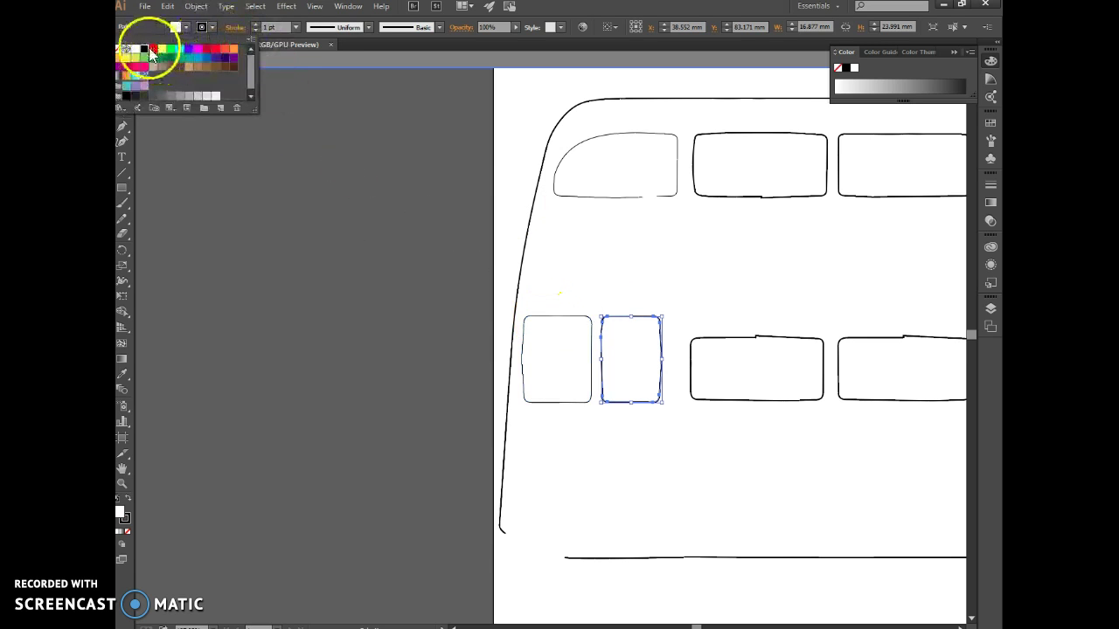
pyautogui.click(185, 28)
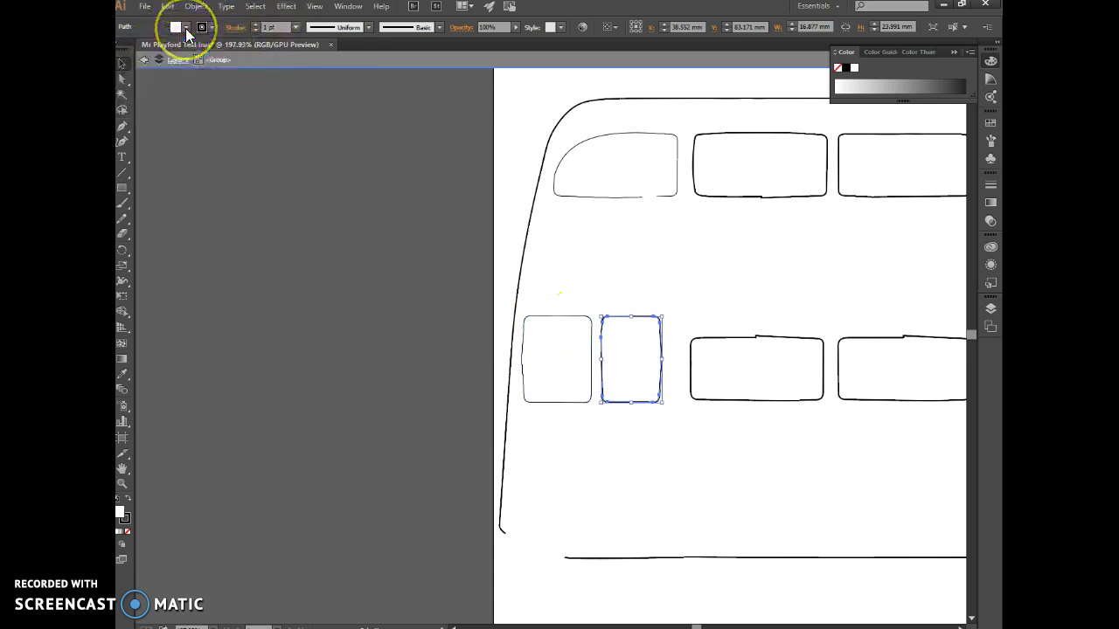
pyautogui.click(186, 28)
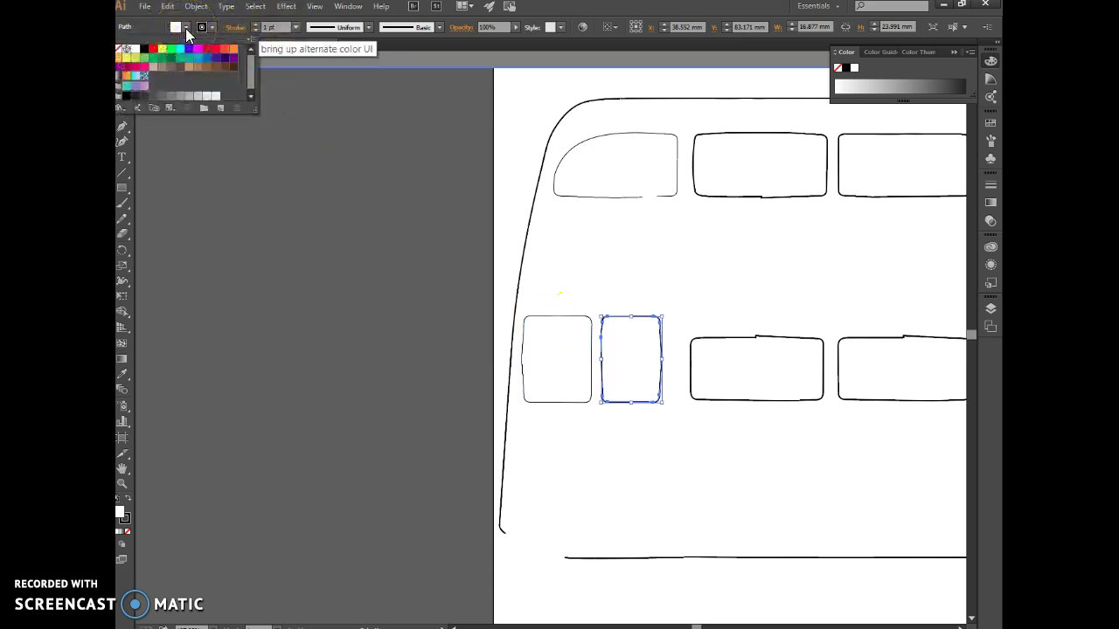
pyautogui.click(124, 50)
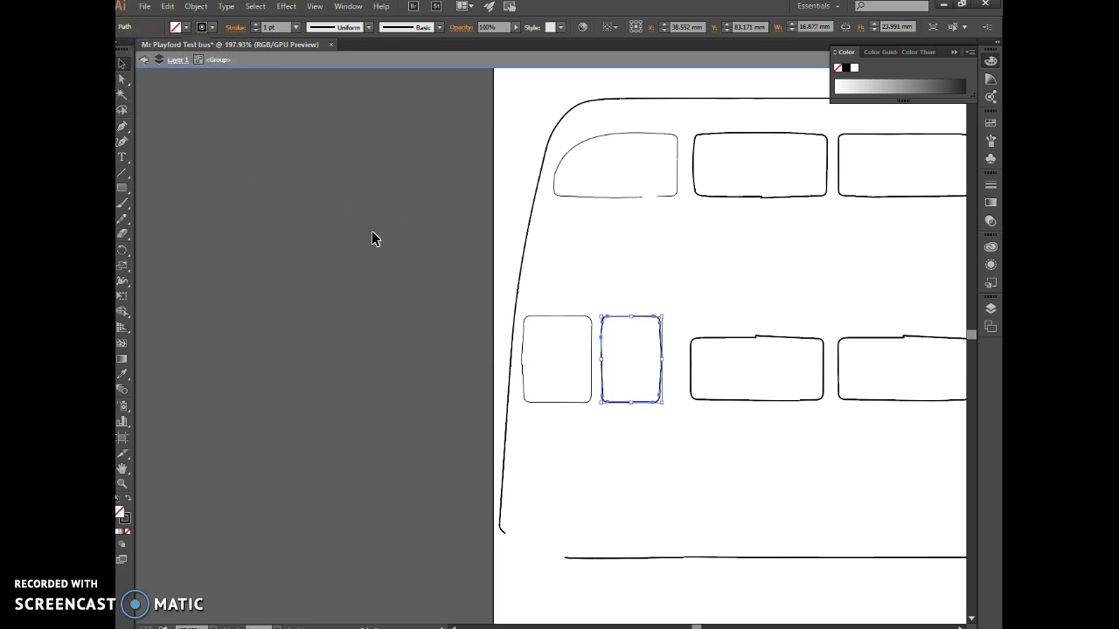